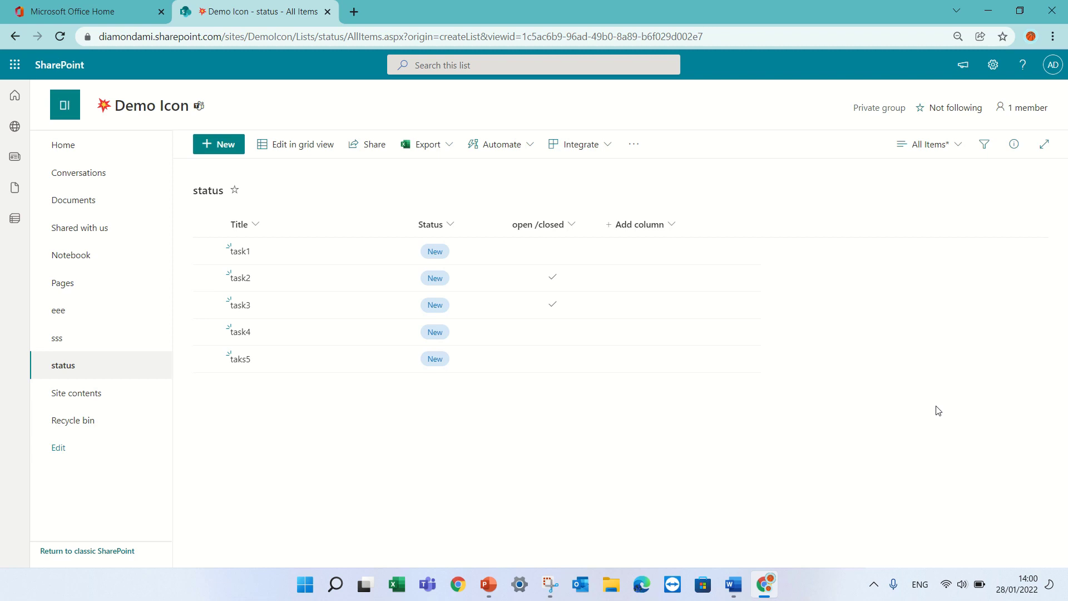
# - Open the new-view form from the view menu, then dismiss it without creating a view
pyautogui.click(944, 145)
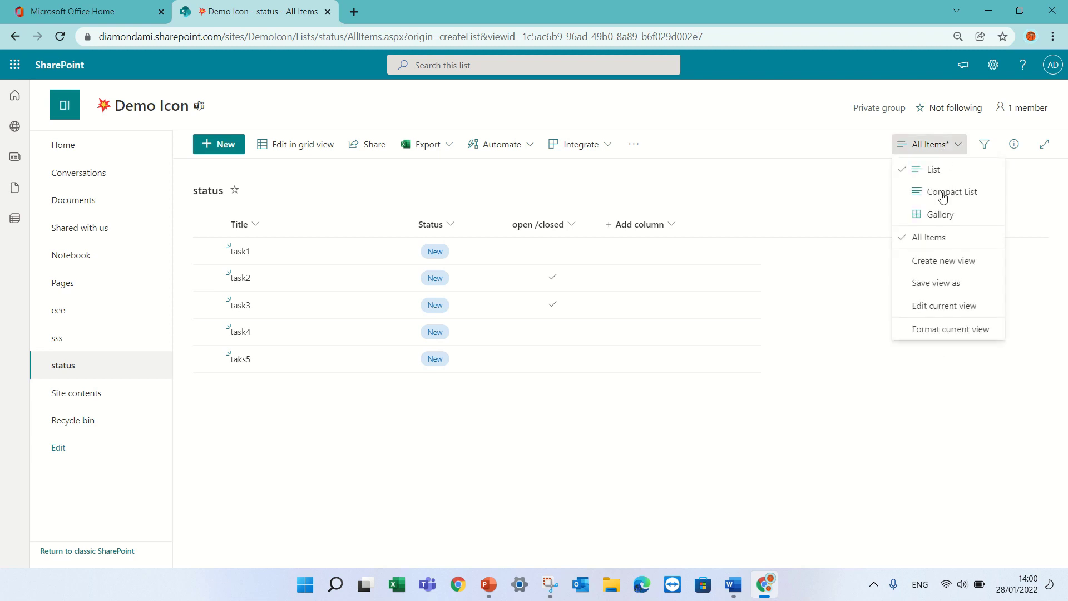
pyautogui.click(976, 261)
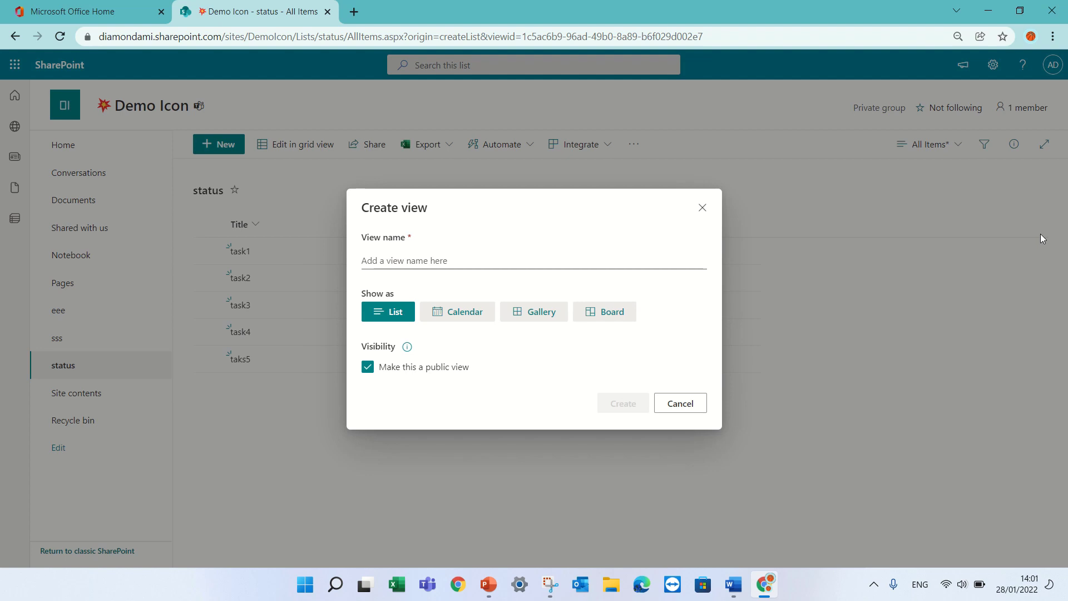
pyautogui.click(703, 208)
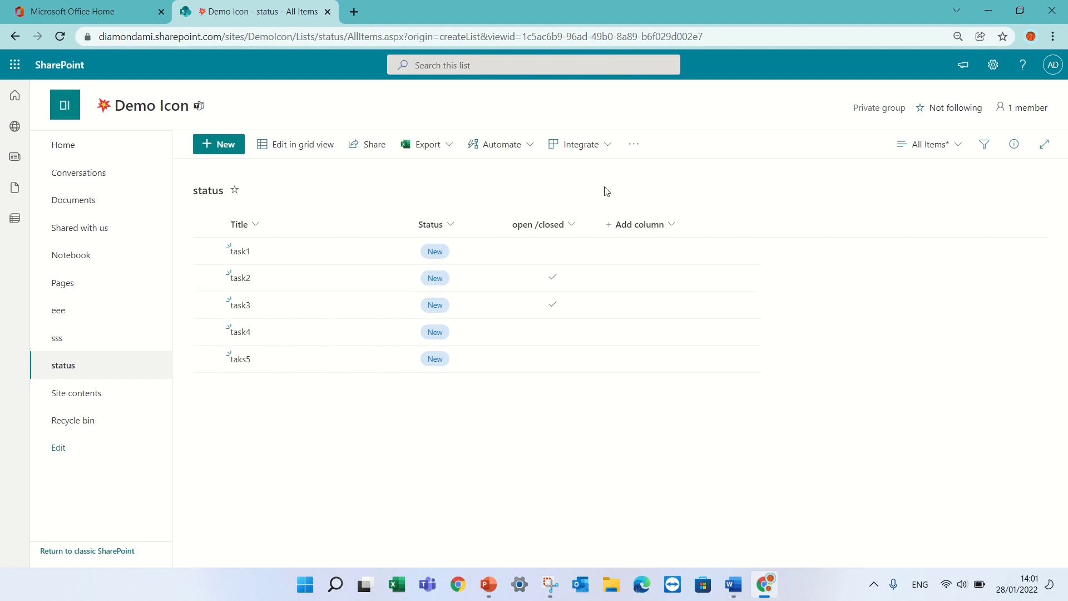
# - Review the Status and open /closed column settings without saving any changes
pyautogui.click(451, 223)
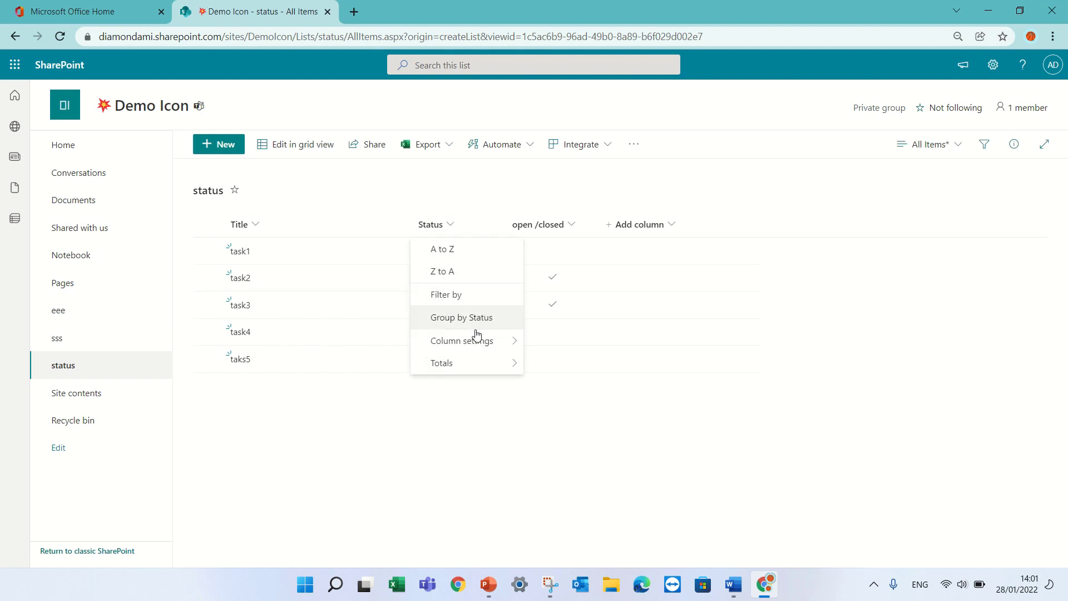
pyautogui.click(540, 341)
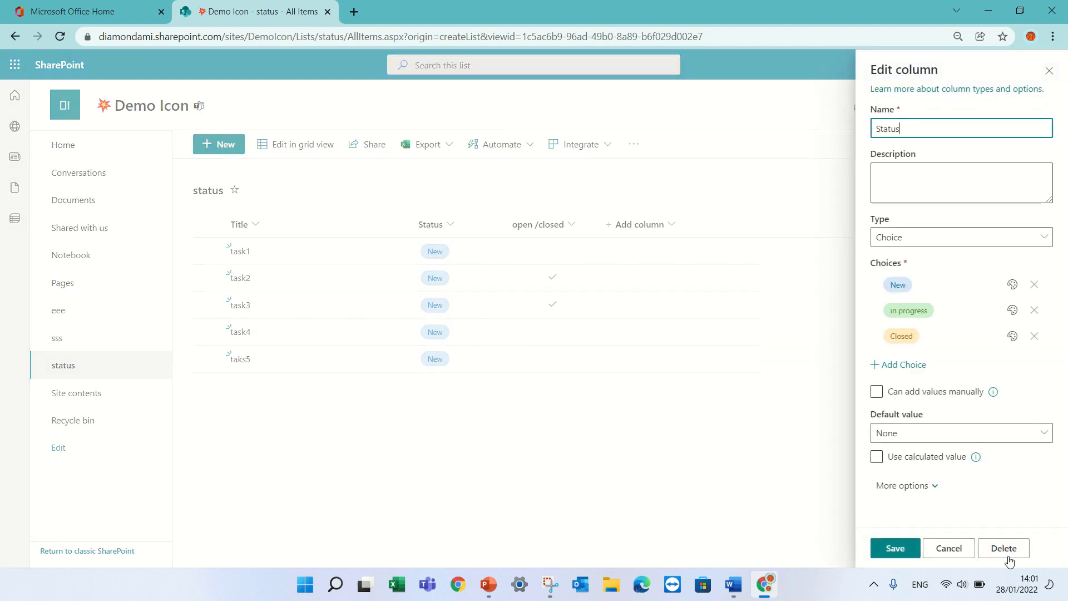
pyautogui.click(949, 548)
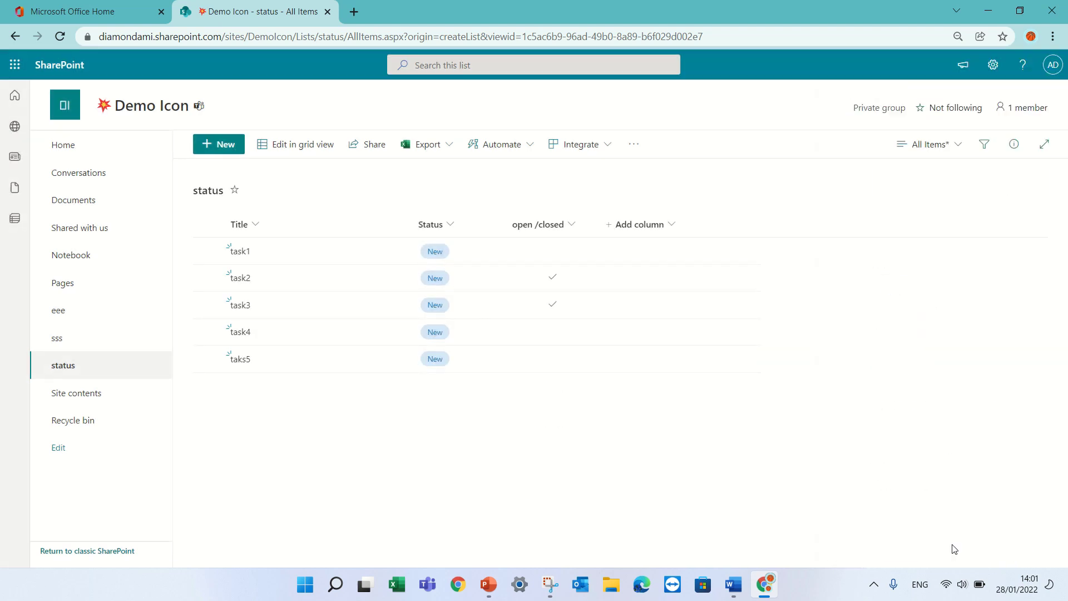
pyautogui.click(543, 225)
pyautogui.moveTo(580, 338)
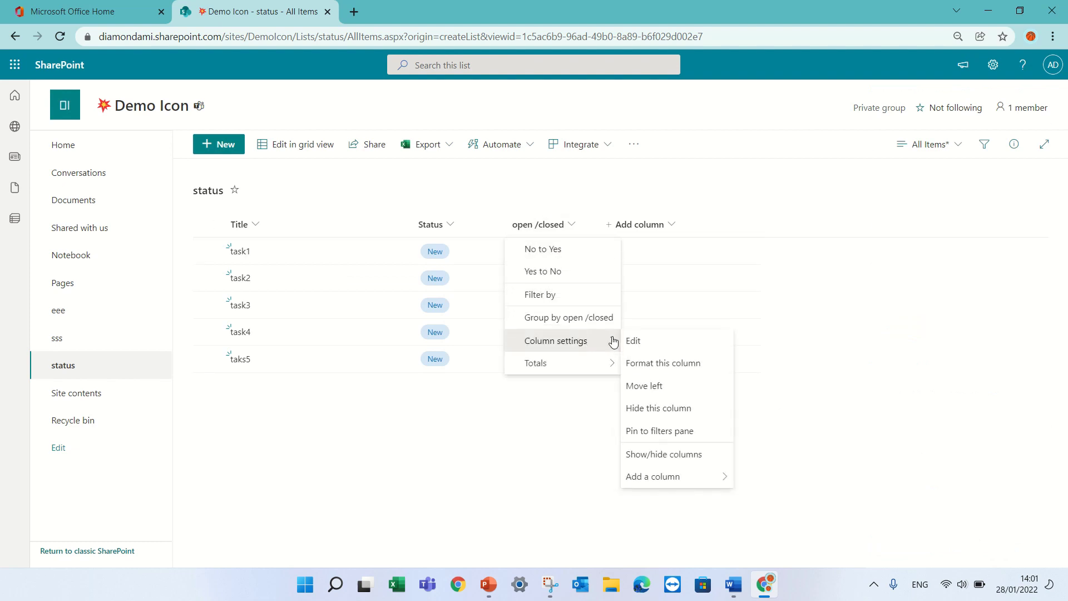
pyautogui.click(628, 340)
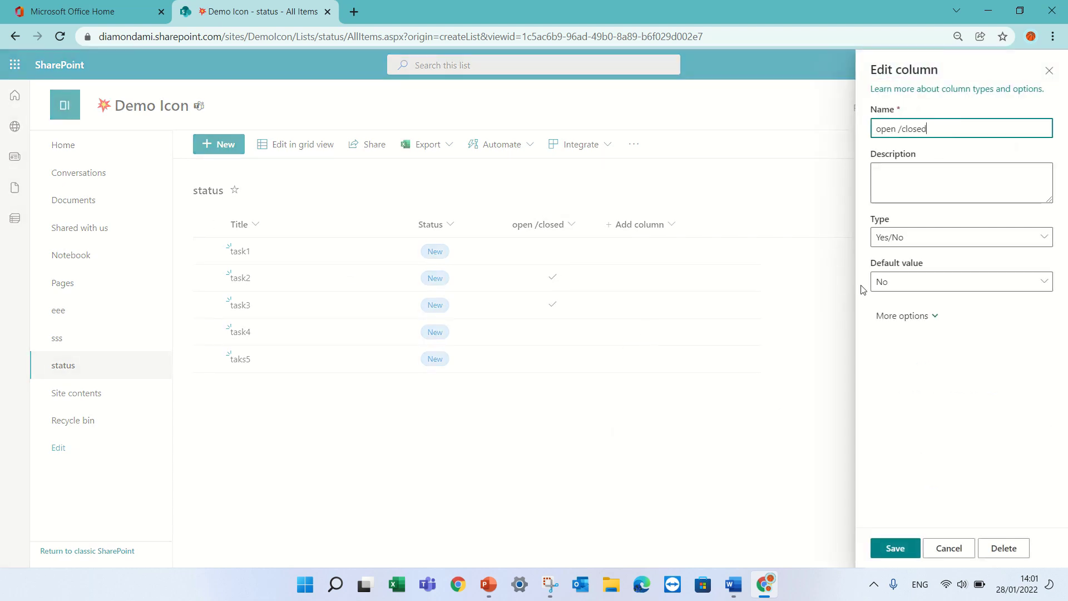
pyautogui.click(951, 551)
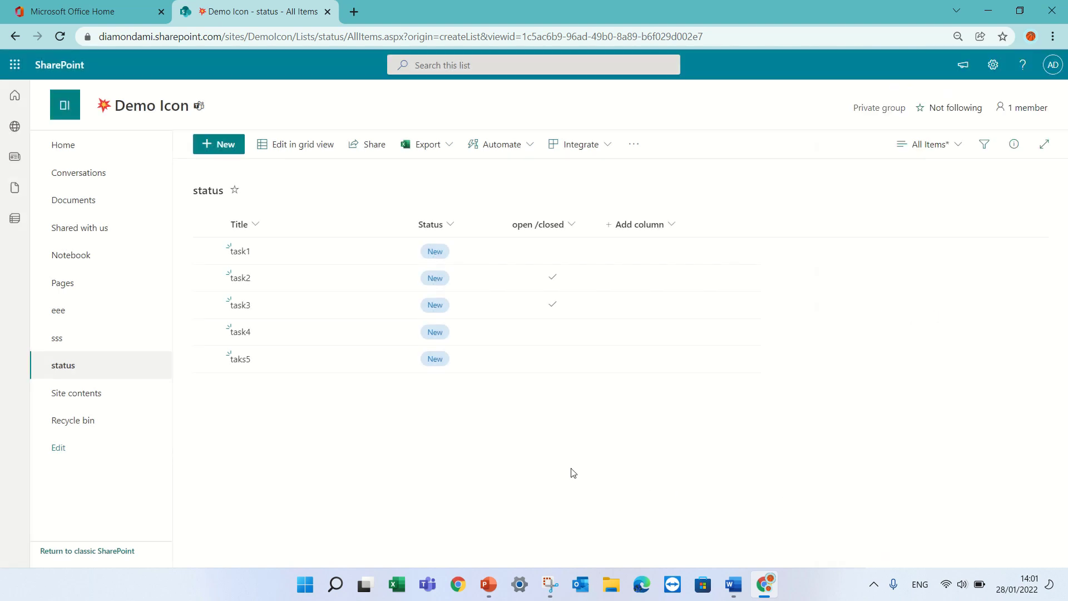
# - Create a board view named 'status' organized by the Status column
pyautogui.click(957, 148)
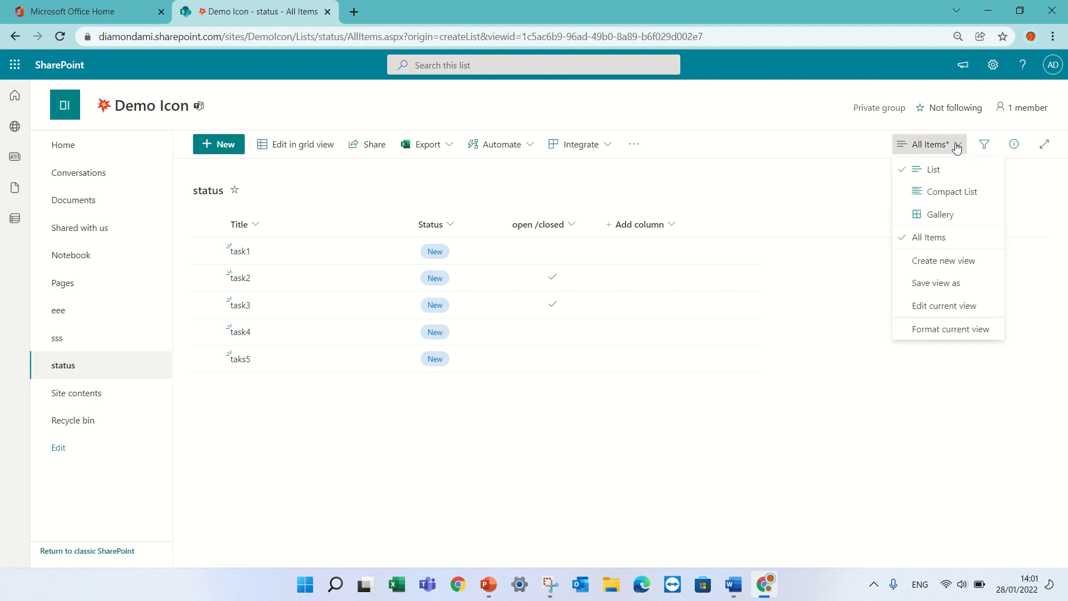
pyautogui.click(948, 261)
pyautogui.click(486, 257)
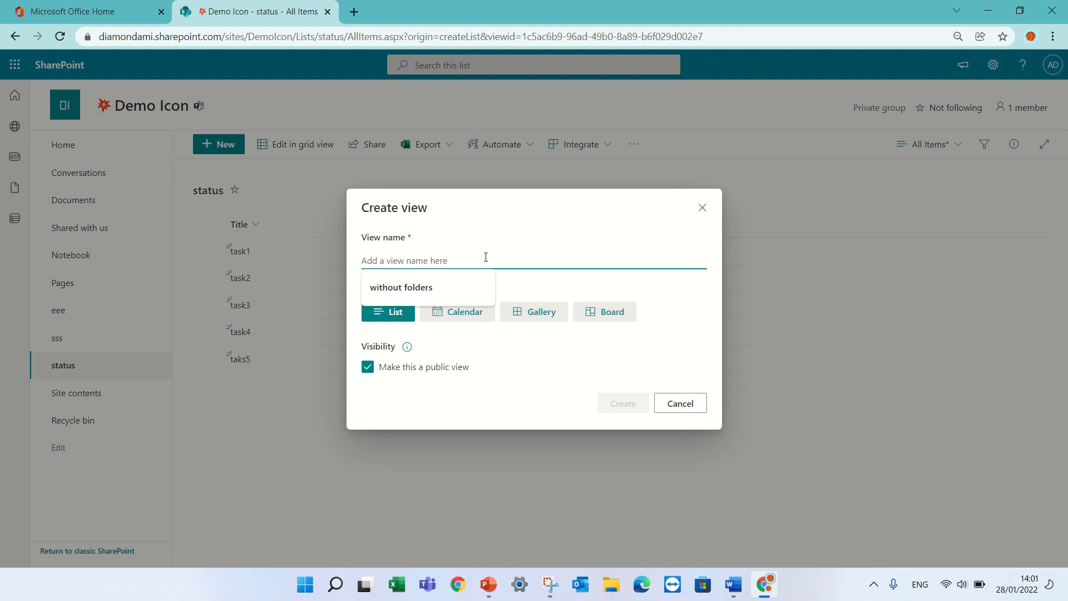
pyautogui.write('status')
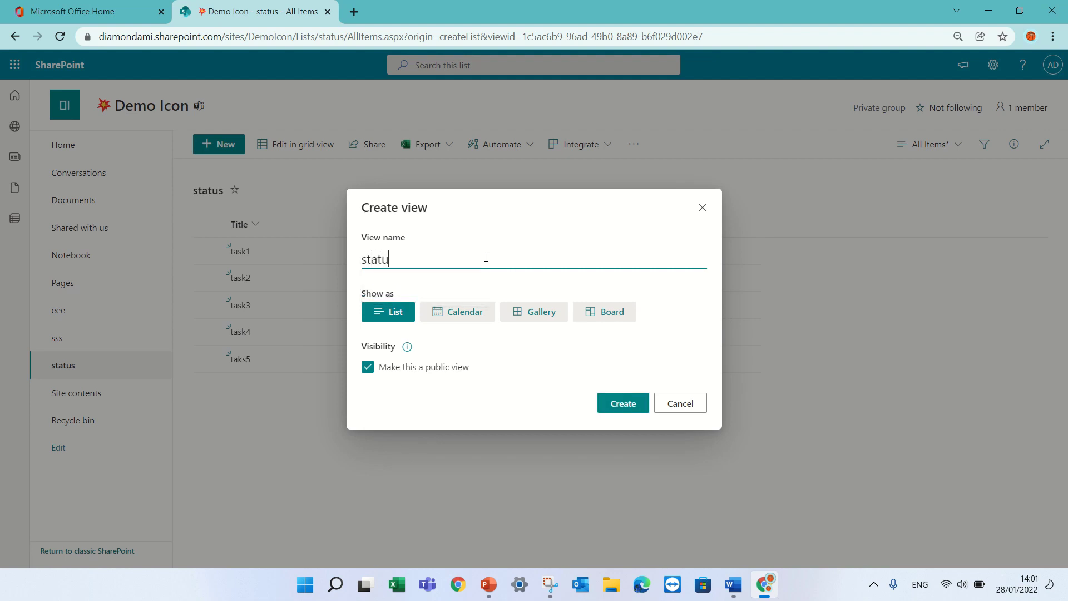
pyautogui.click(594, 314)
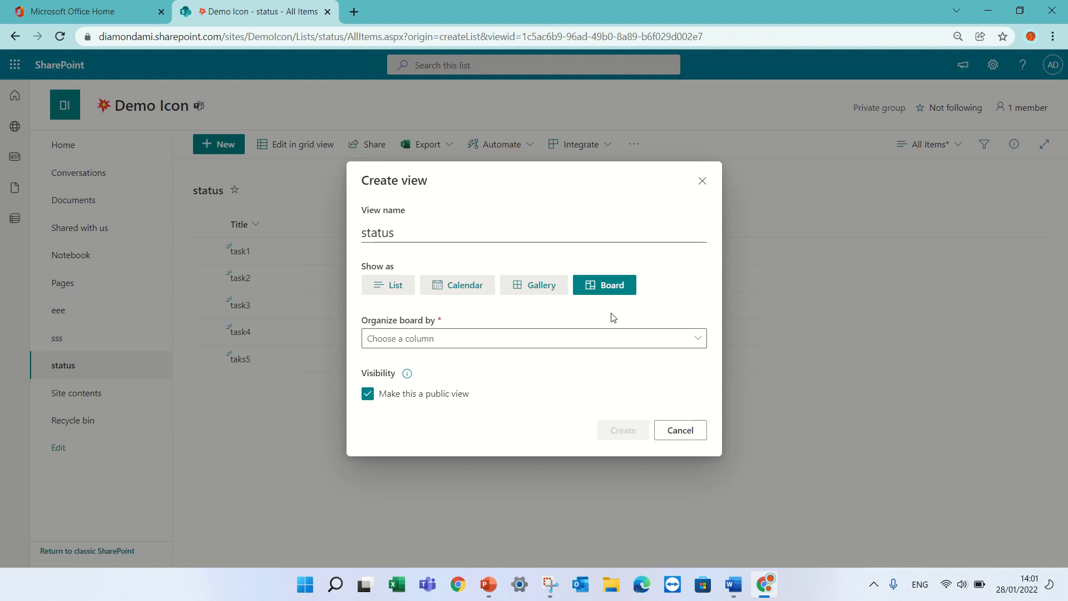
pyautogui.click(639, 344)
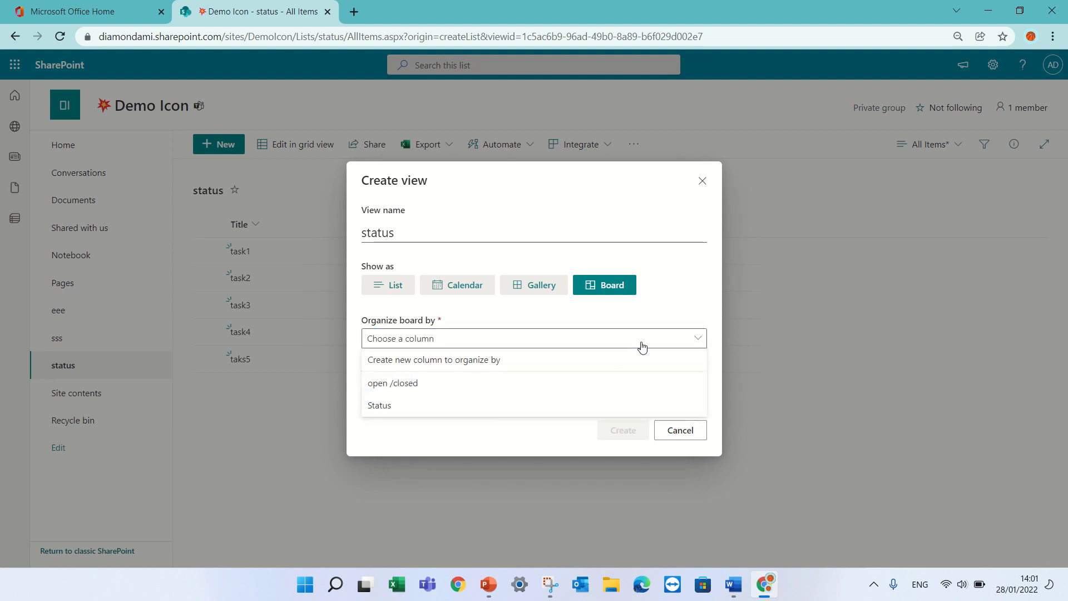
pyautogui.click(418, 407)
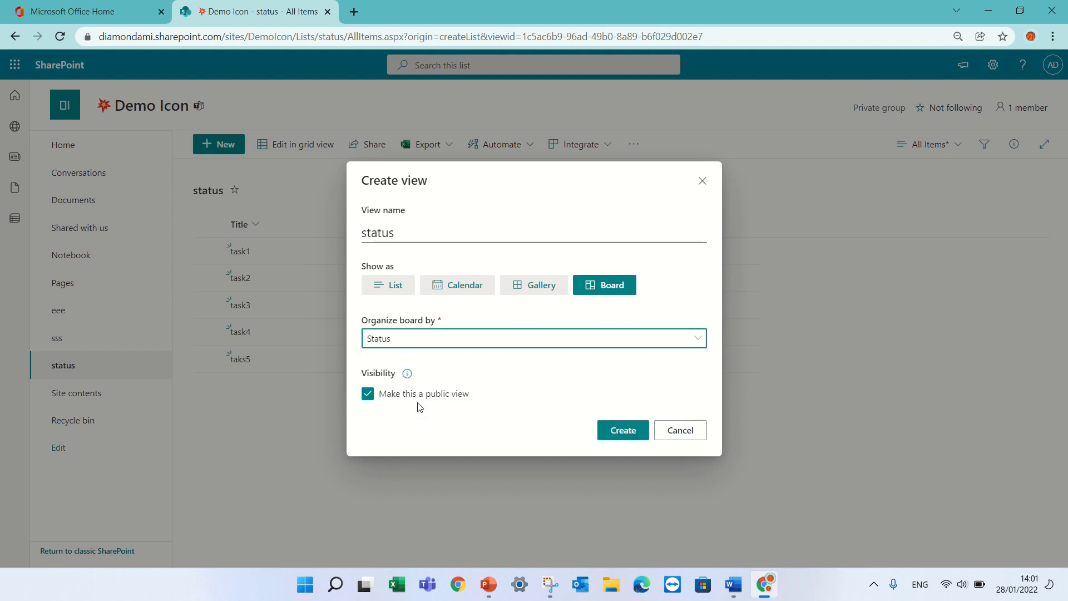
pyautogui.click(637, 438)
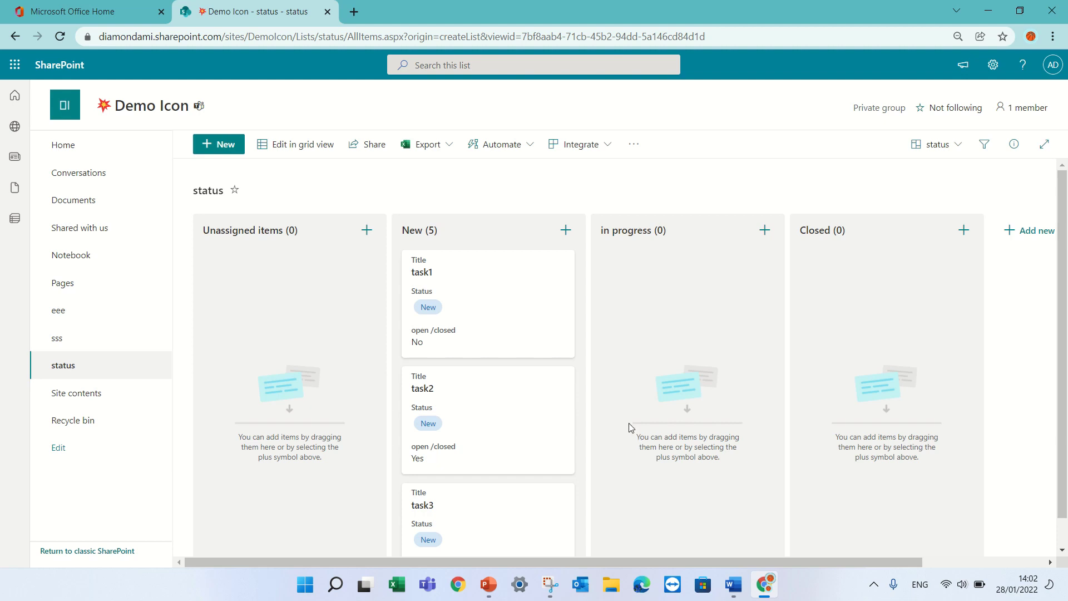
# - Drag task1 to in progress, task3 and task4 to Closed, and taks5 to Unassigned items
pyautogui.moveTo(460, 301); pyautogui.dragTo(684, 305)
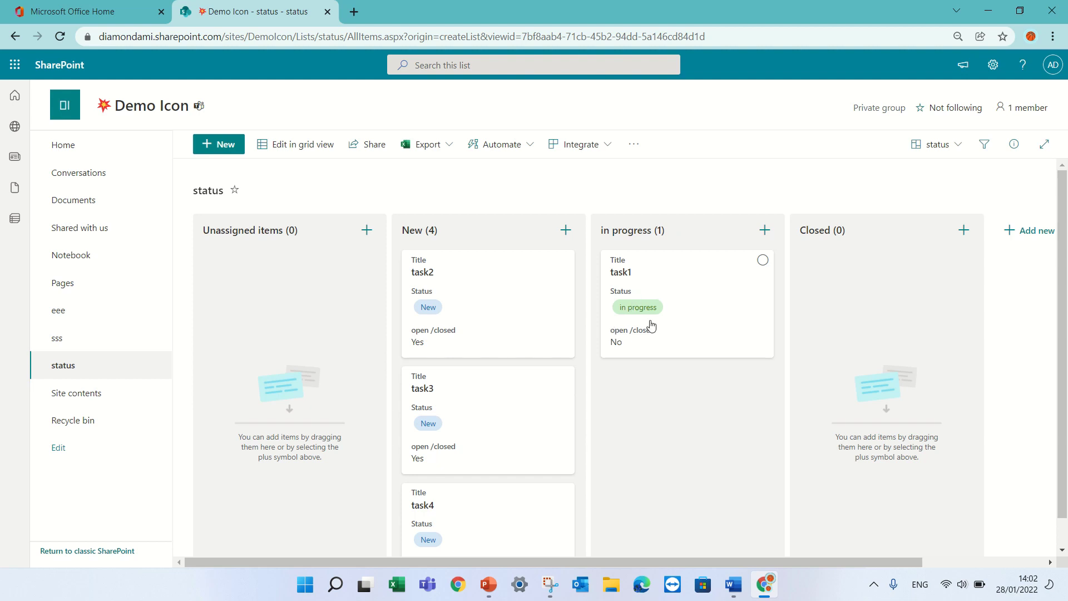
pyautogui.moveTo(489, 424); pyautogui.dragTo(884, 332)
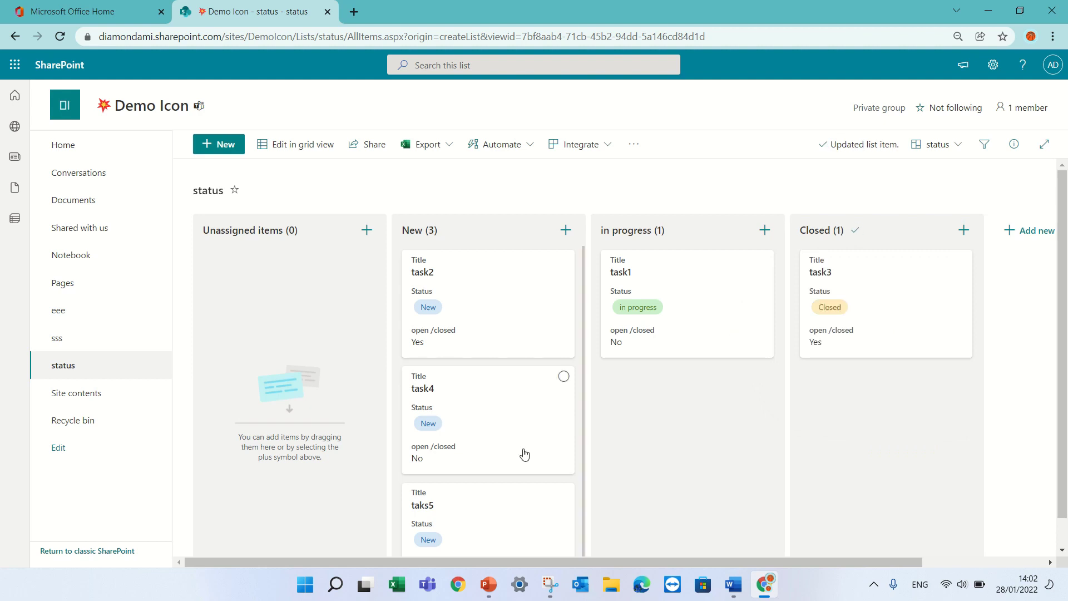
pyautogui.moveTo(480, 412); pyautogui.dragTo(880, 472)
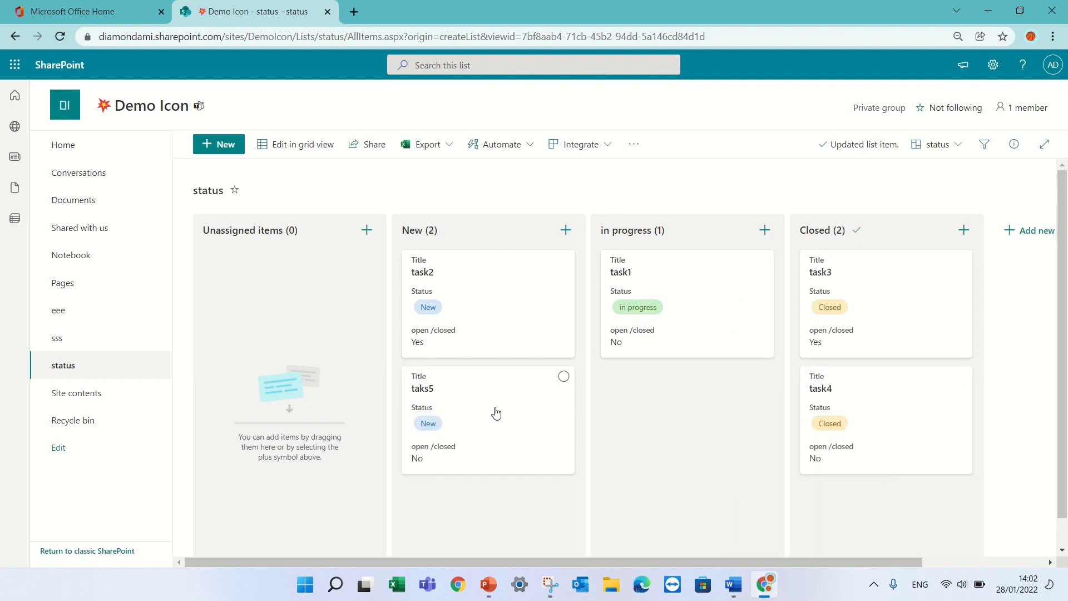
pyautogui.moveTo(494, 411); pyautogui.dragTo(317, 305)
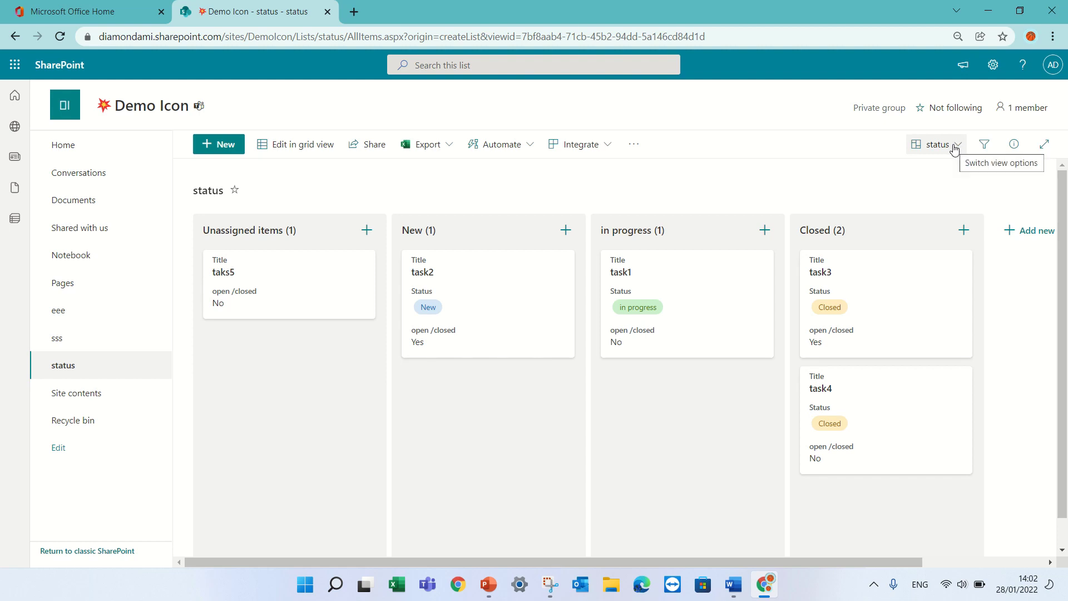
# - Set the status board cards to show Title first, Status and open /closed with labels, and save
pyautogui.click(956, 147)
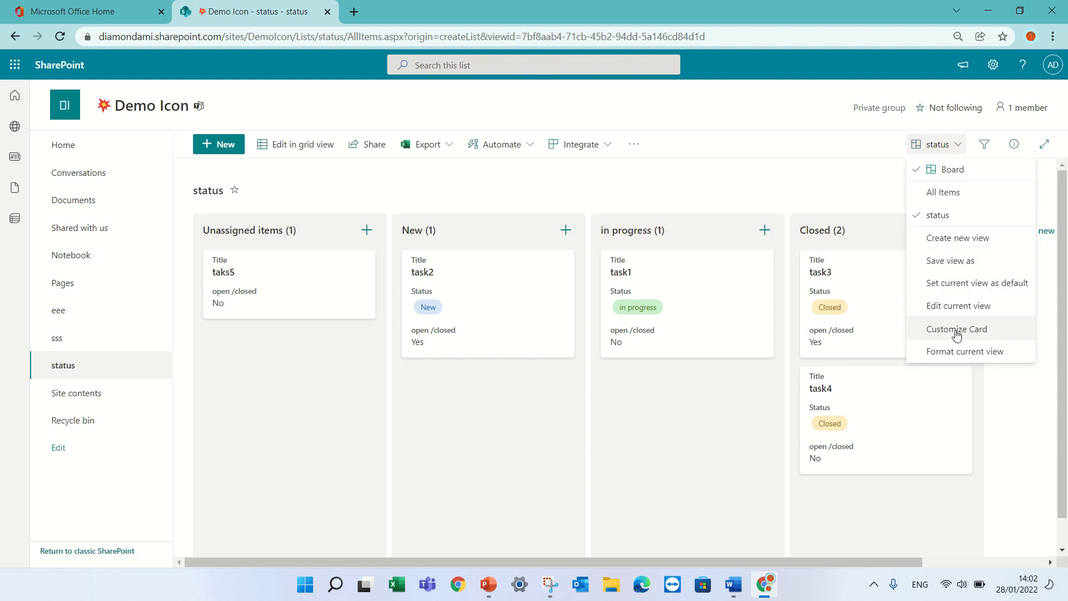
pyautogui.click(977, 331)
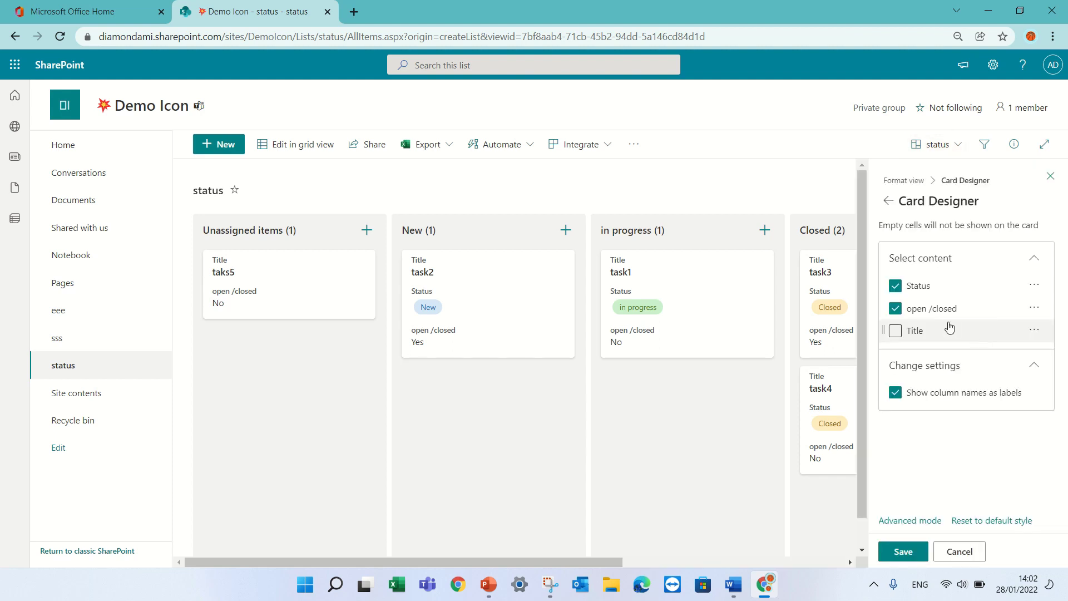
pyautogui.click(894, 332)
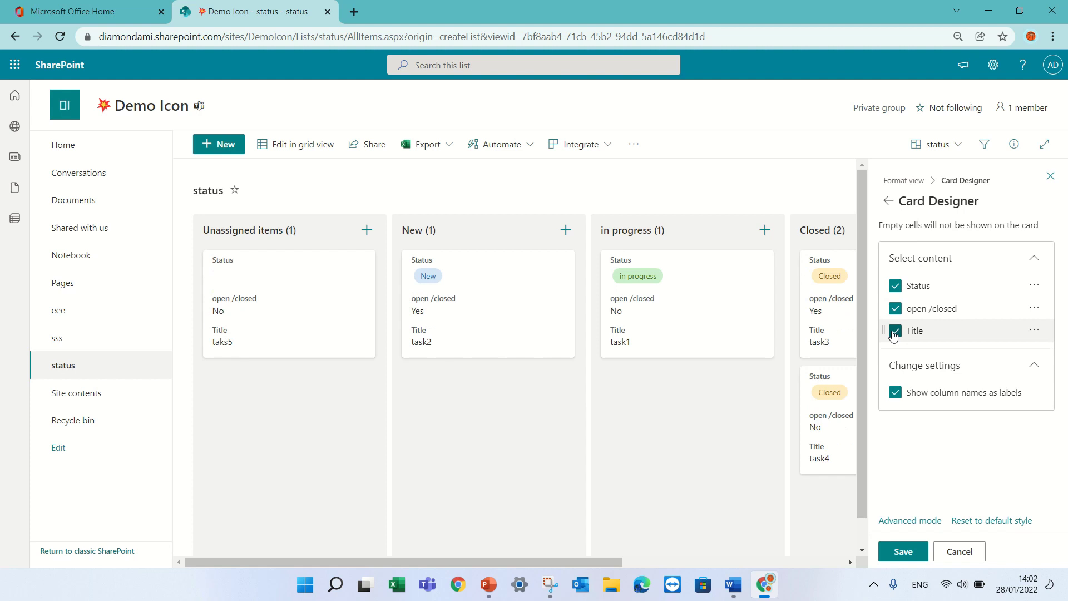
pyautogui.moveTo(894, 332); pyautogui.dragTo(882, 287)
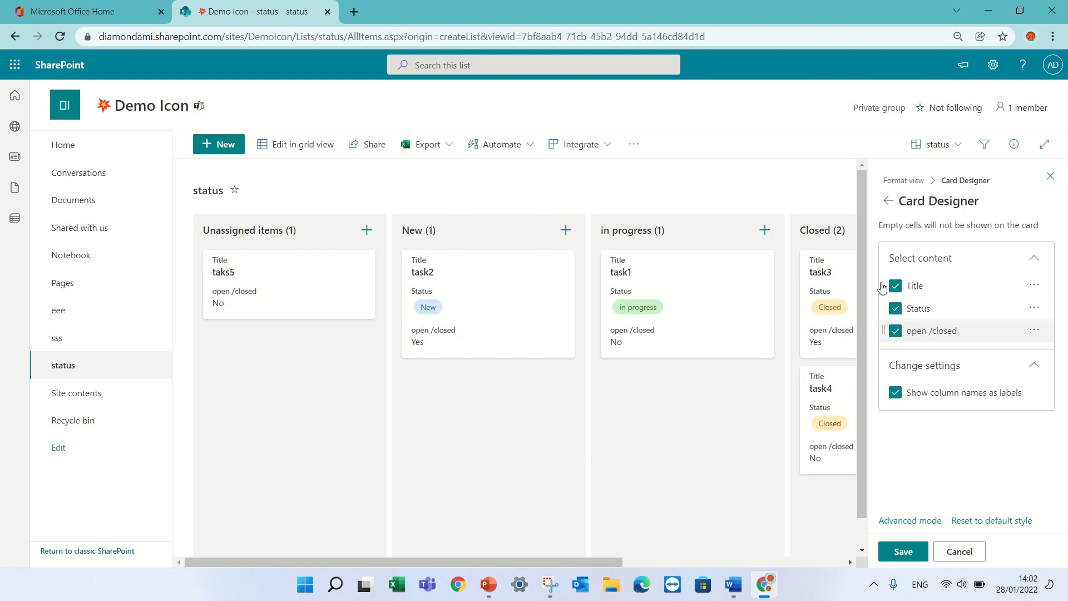
pyautogui.click(896, 393)
pyautogui.click(896, 393)
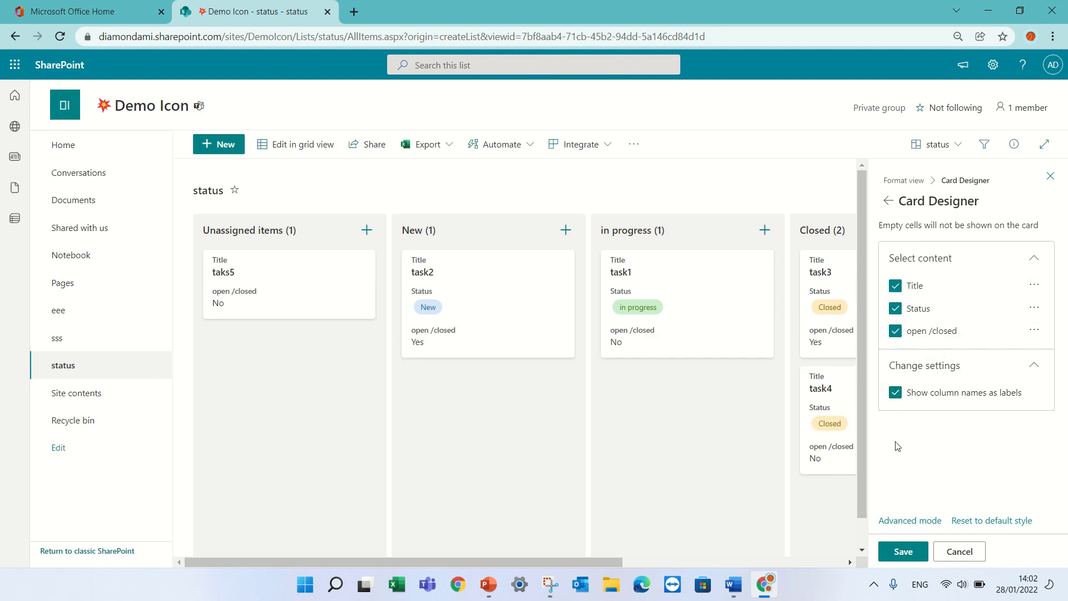
pyautogui.click(910, 551)
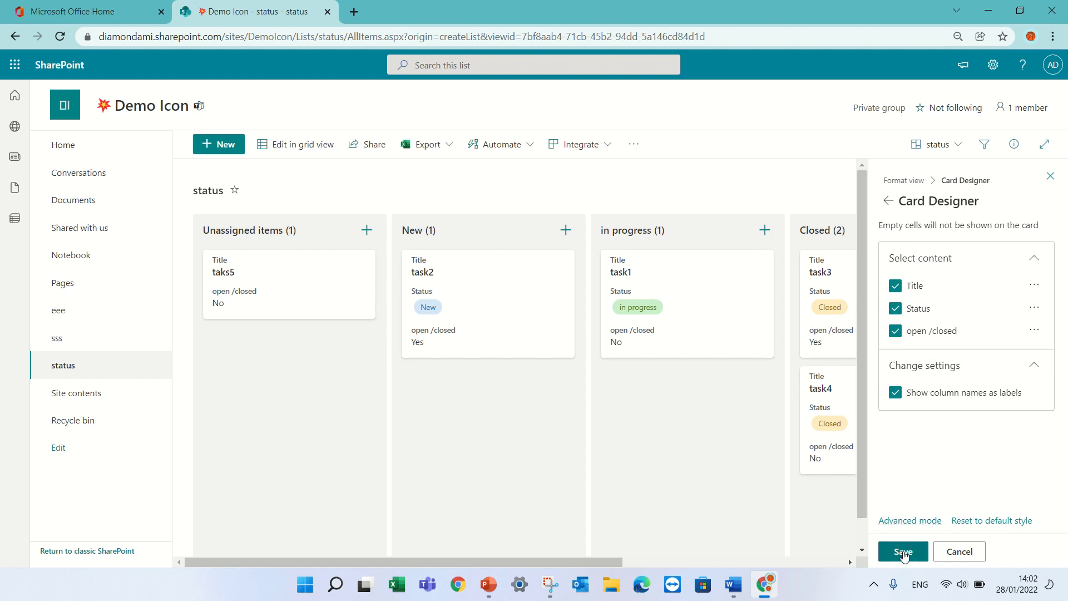
pyautogui.click(966, 555)
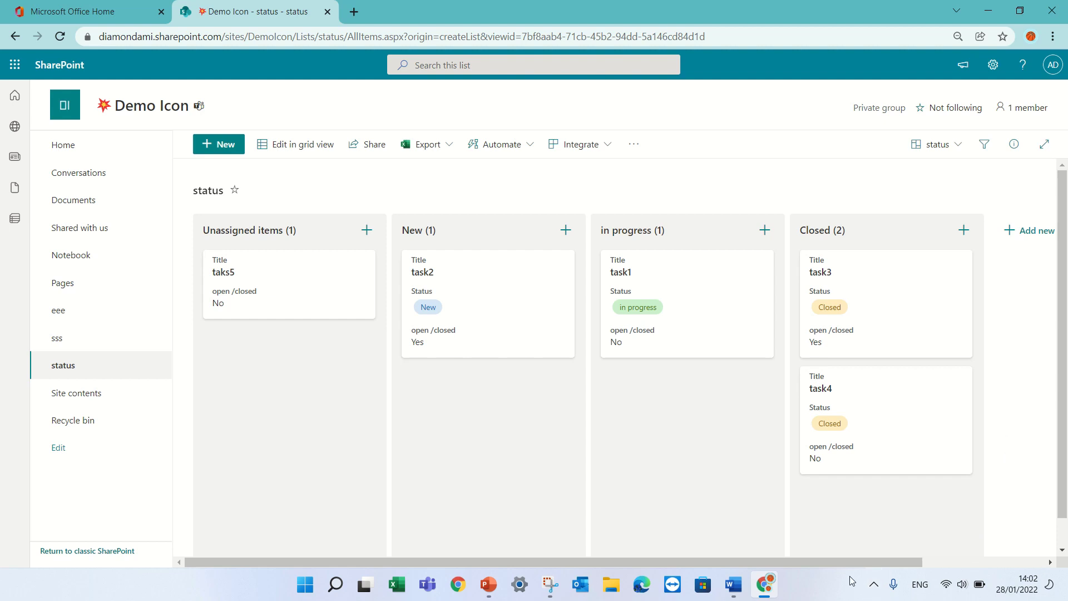
# - Add an empty bucket named 'demo' at the right end of the status board
pyautogui.moveTo(844, 562); pyautogui.dragTo(940, 561)
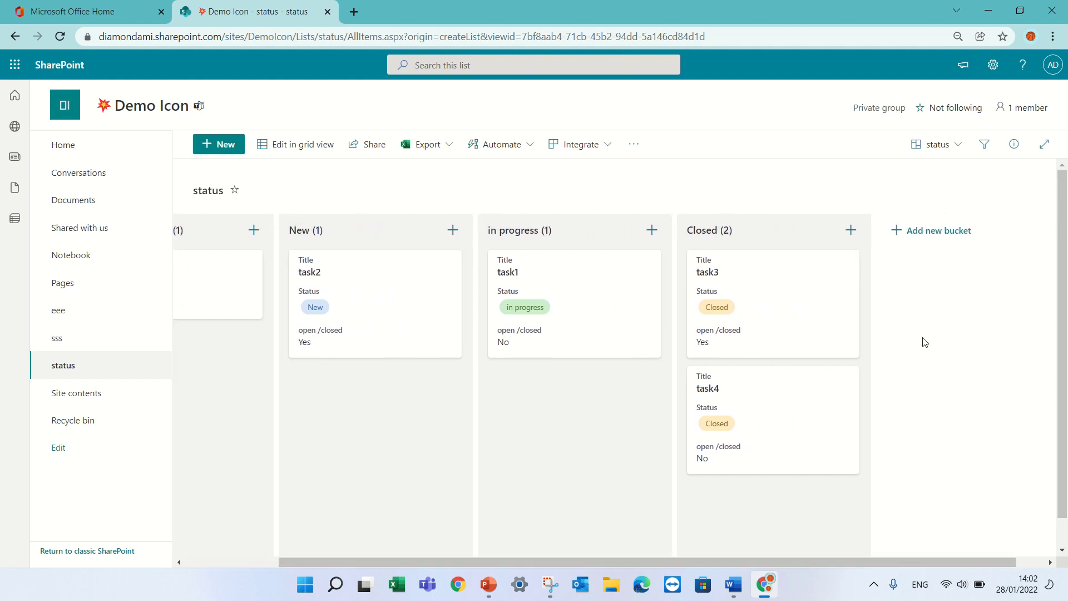
pyautogui.click(903, 234)
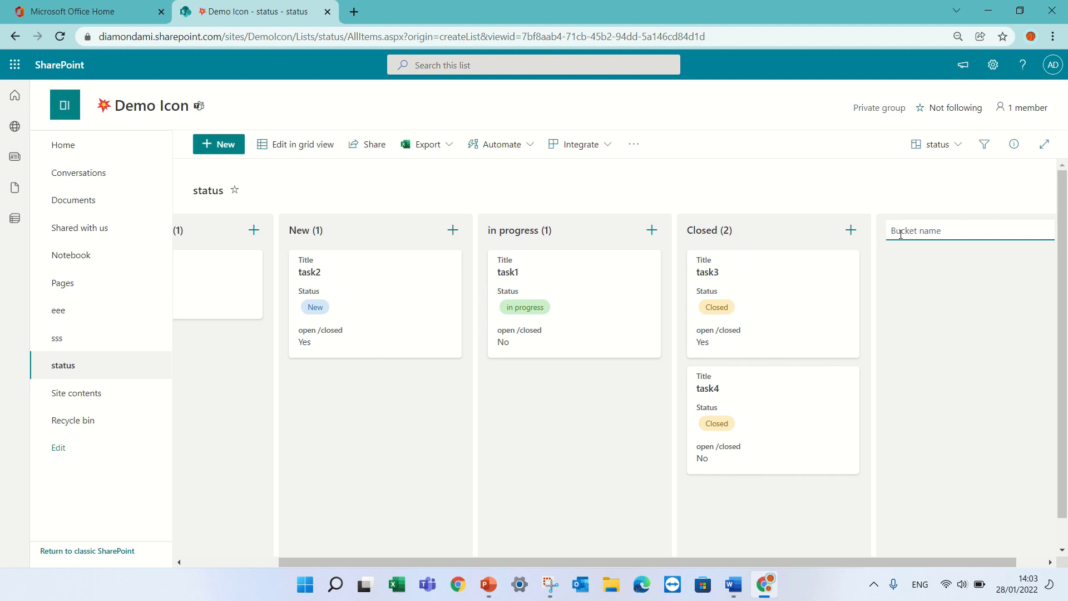
pyautogui.write('demo')
pyautogui.press('Return')
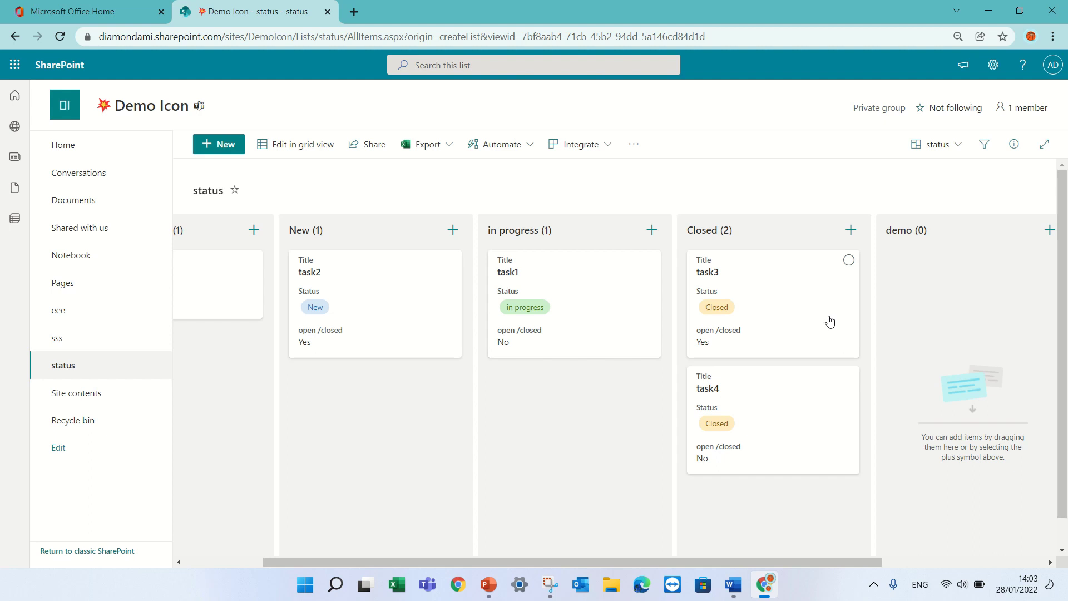
# - Add a Closed item titled 'task10' with open /closed checked Yes, and save it
pyautogui.click(852, 230)
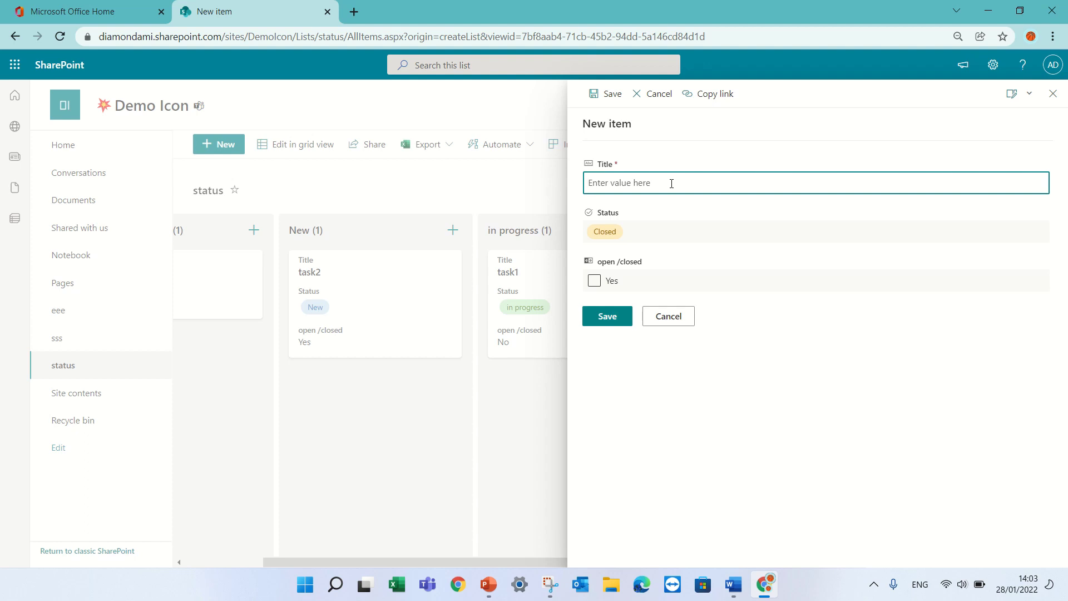
pyautogui.write('task10')
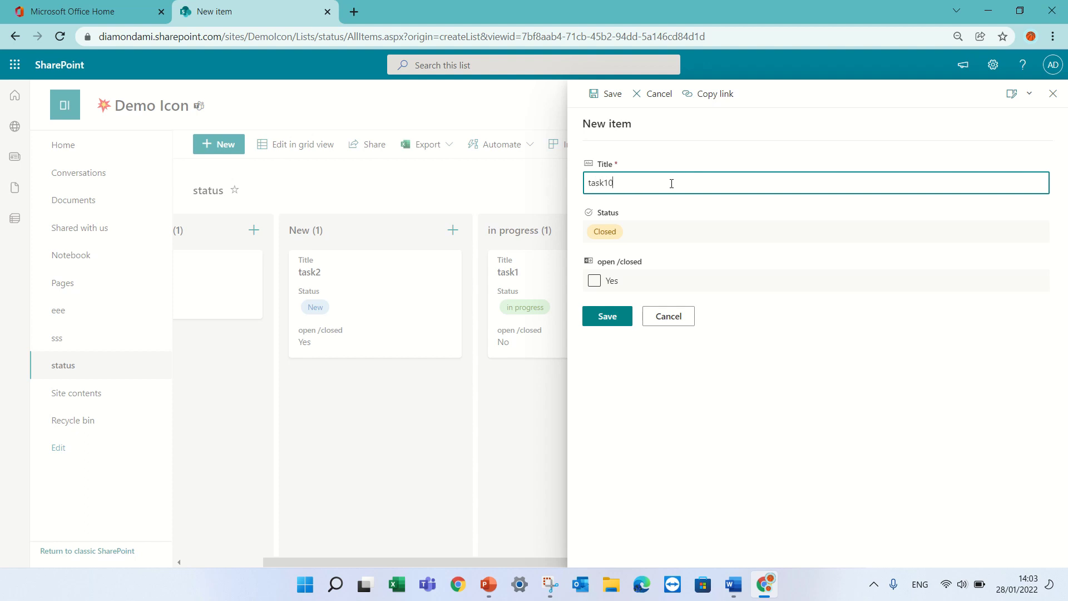
pyautogui.click(594, 281)
pyautogui.click(618, 316)
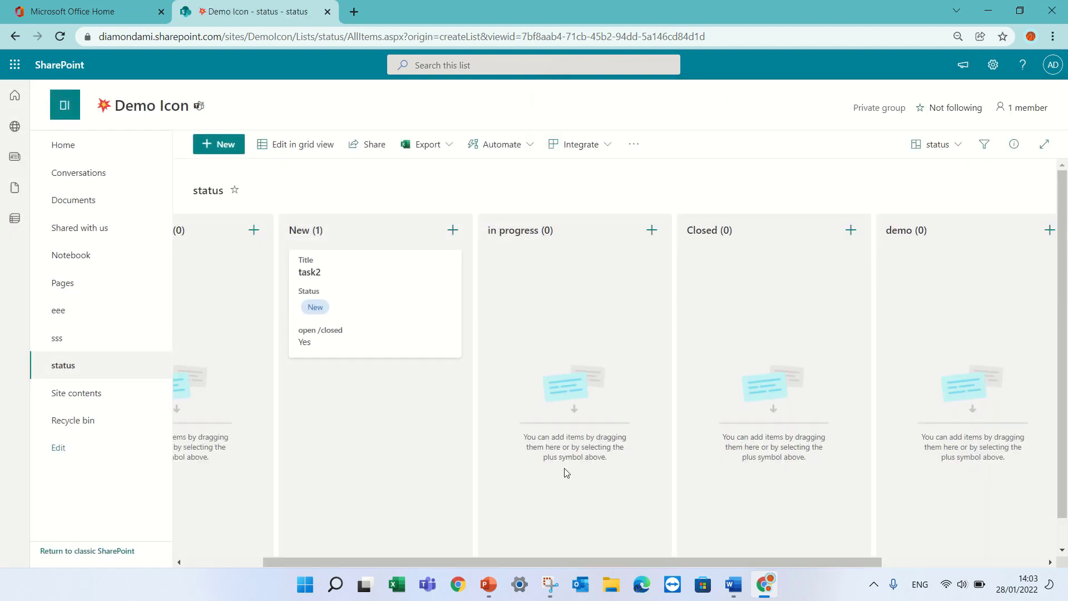
# - Create board view 'demo2' organized by a newly created choice column, demo2 choice1
pyautogui.hscroll(-2, 597, 563)
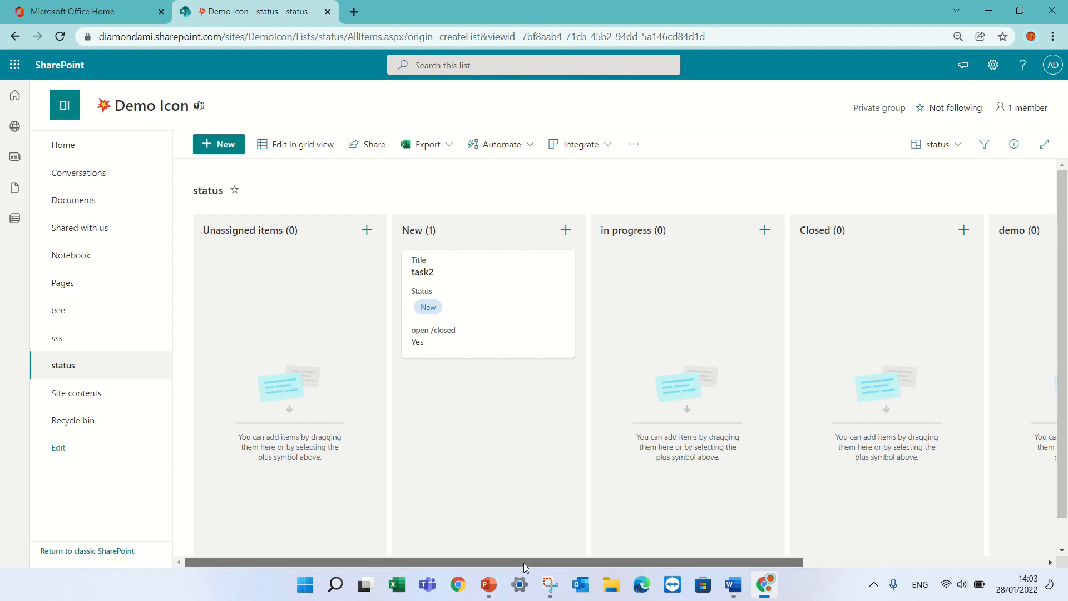
pyautogui.moveTo(523, 563); pyautogui.dragTo(285, 559)
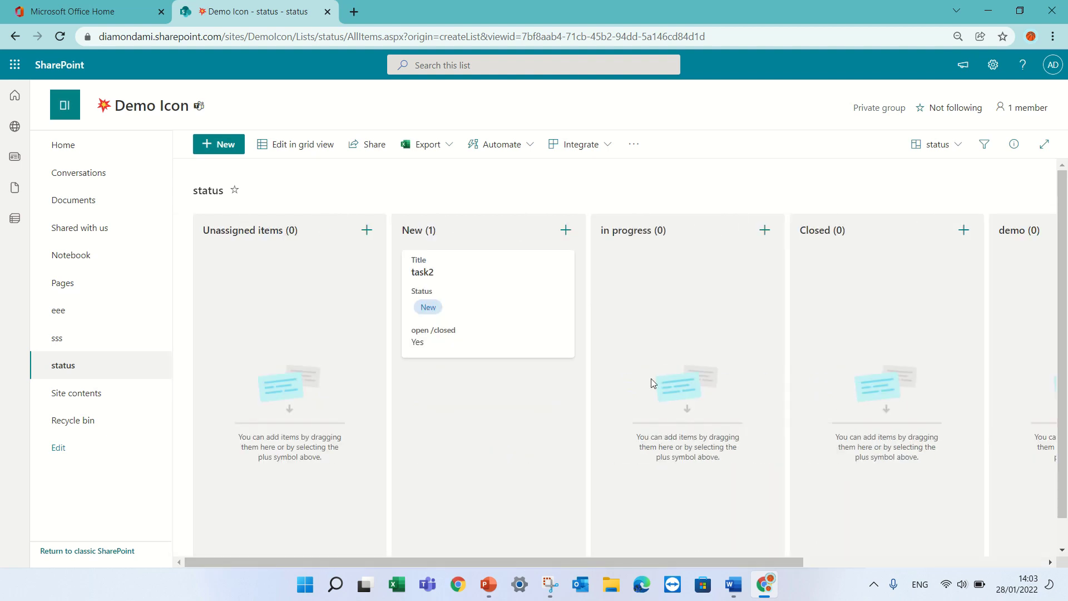
pyautogui.click(956, 148)
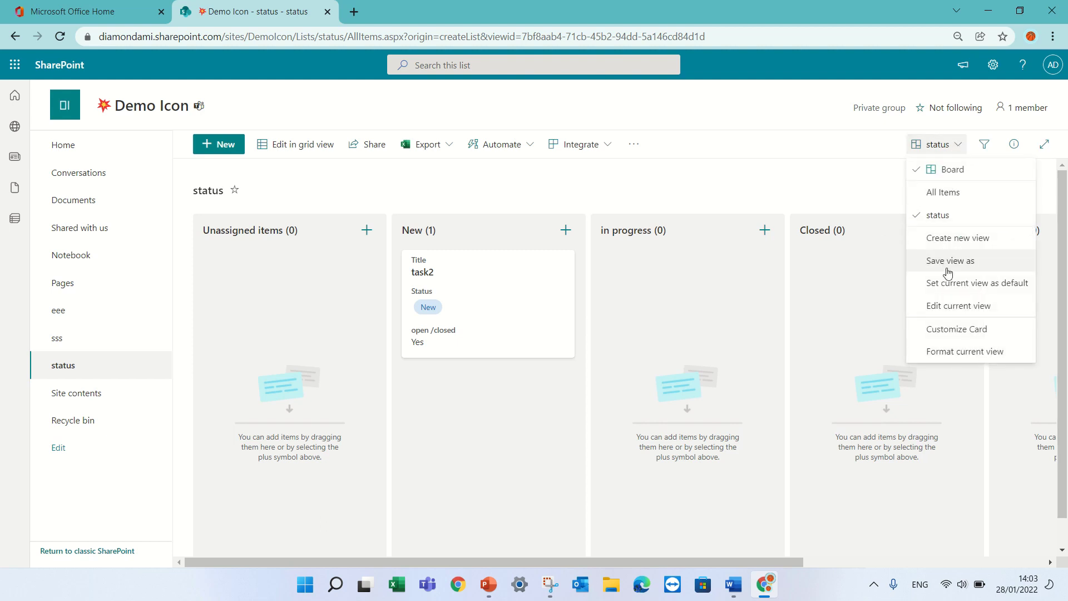
pyautogui.click(993, 239)
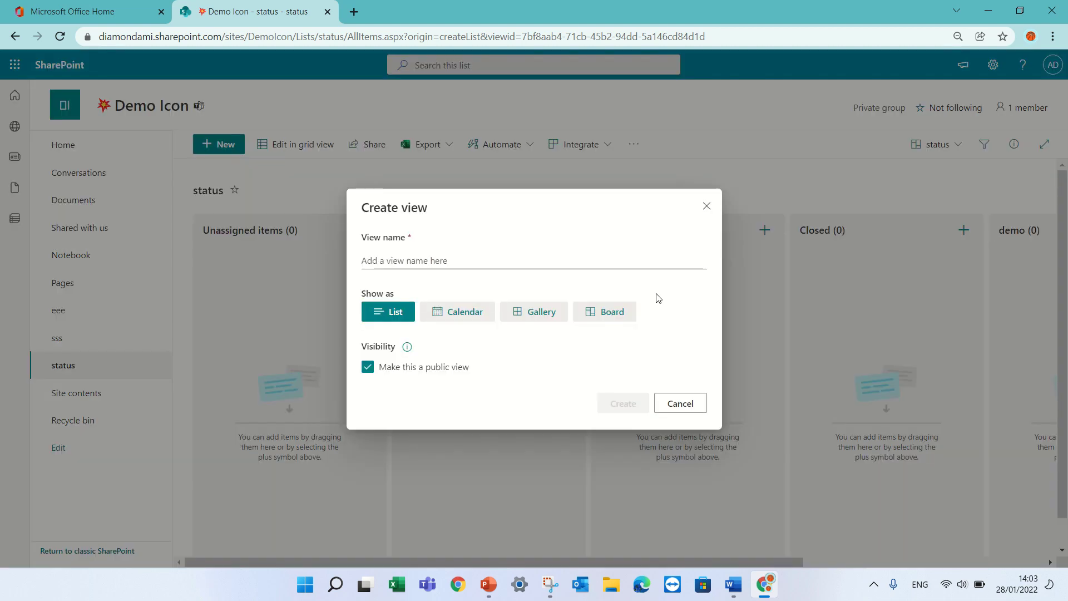
pyautogui.click(618, 311)
pyautogui.click(494, 233)
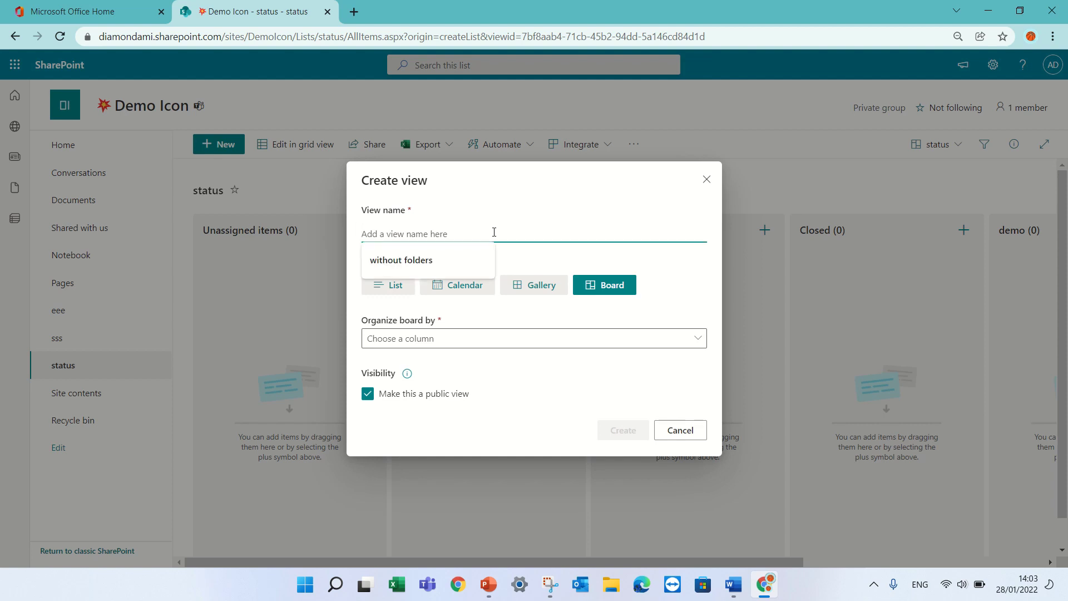
pyautogui.write('demo2')
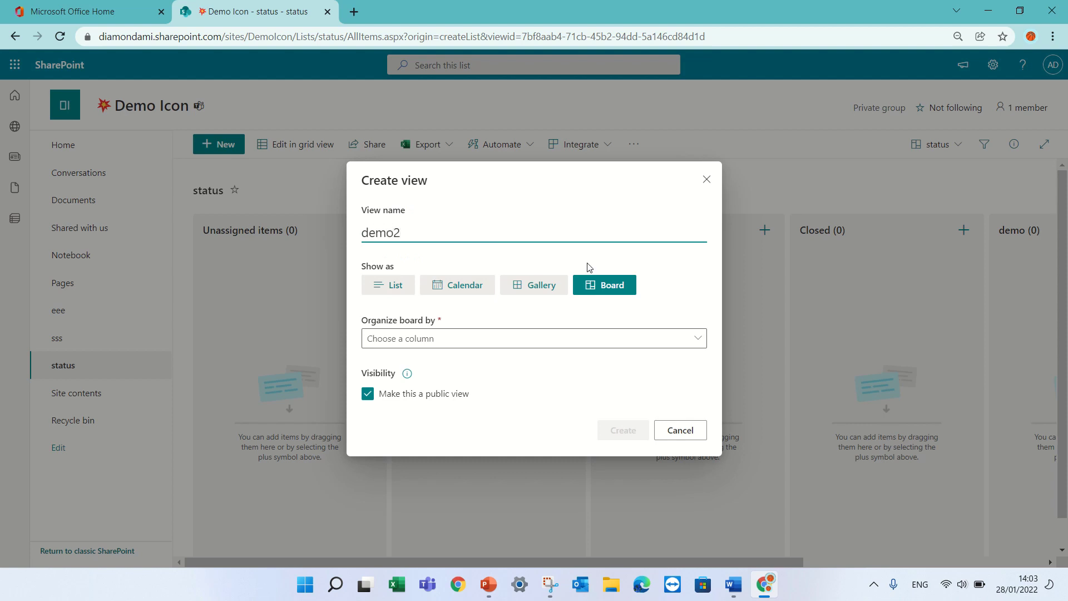
pyautogui.click(526, 340)
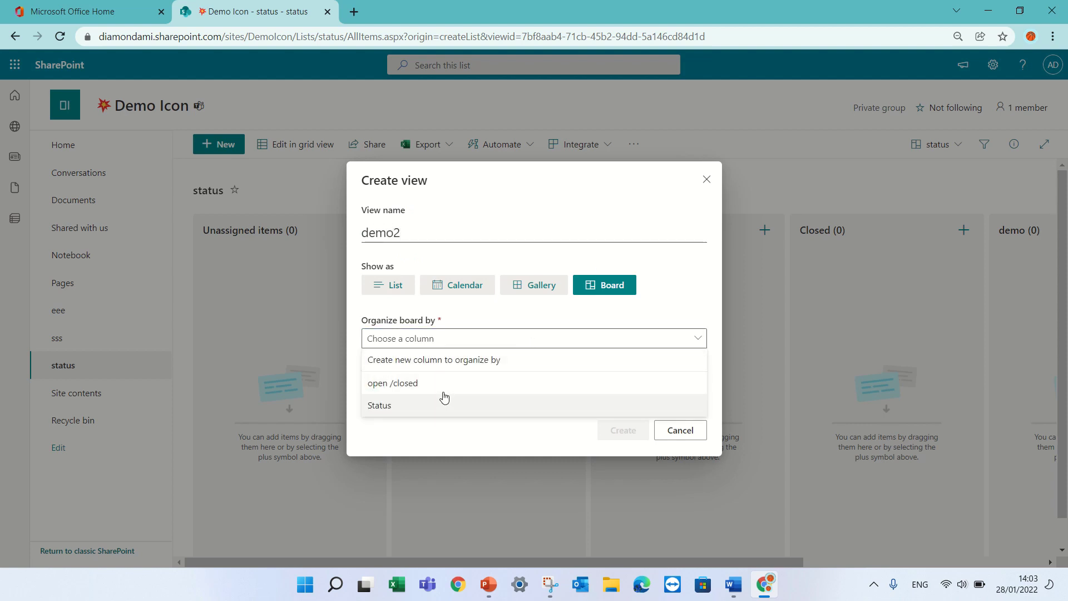
pyautogui.click(436, 361)
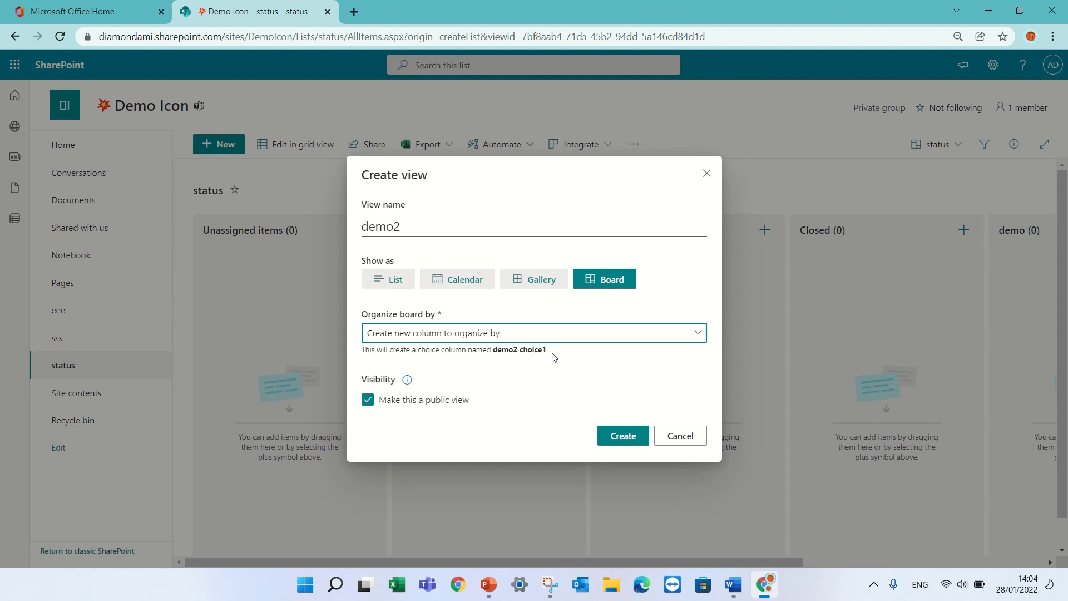
pyautogui.click(639, 438)
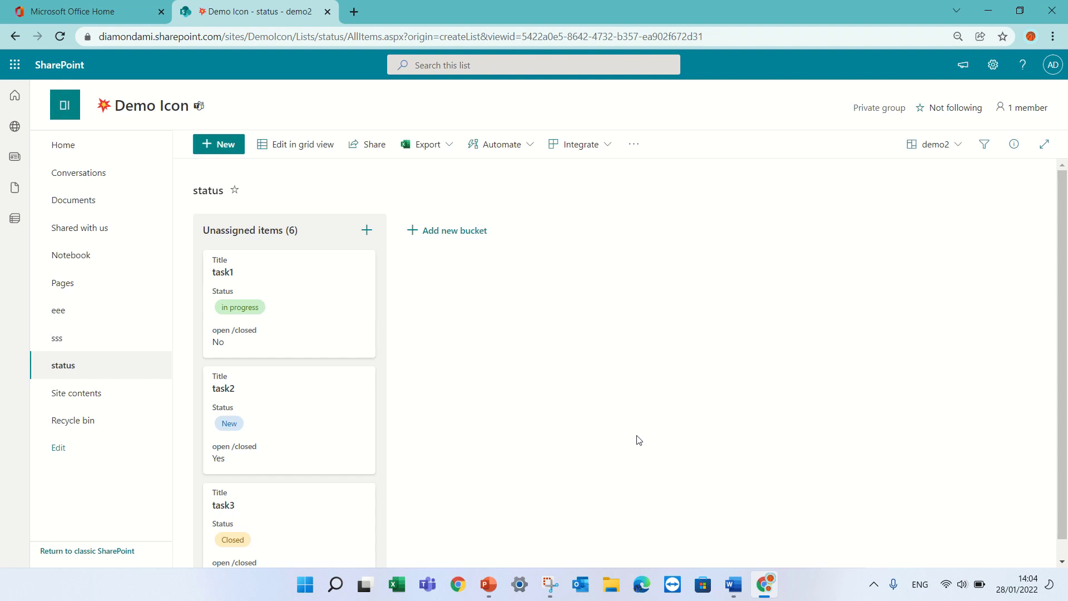
# - Add buckets step1, step2 and step3 to the demo2 board
pyautogui.click(452, 231)
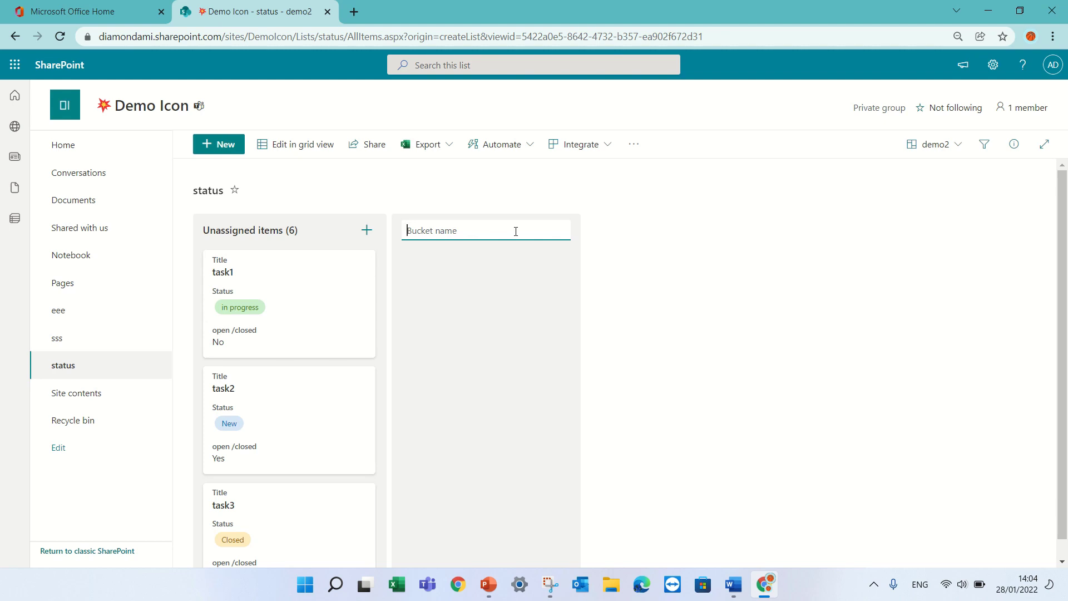
pyautogui.write('step1')
pyautogui.press('Return')
pyautogui.click(646, 231)
pyautogui.write('ste')
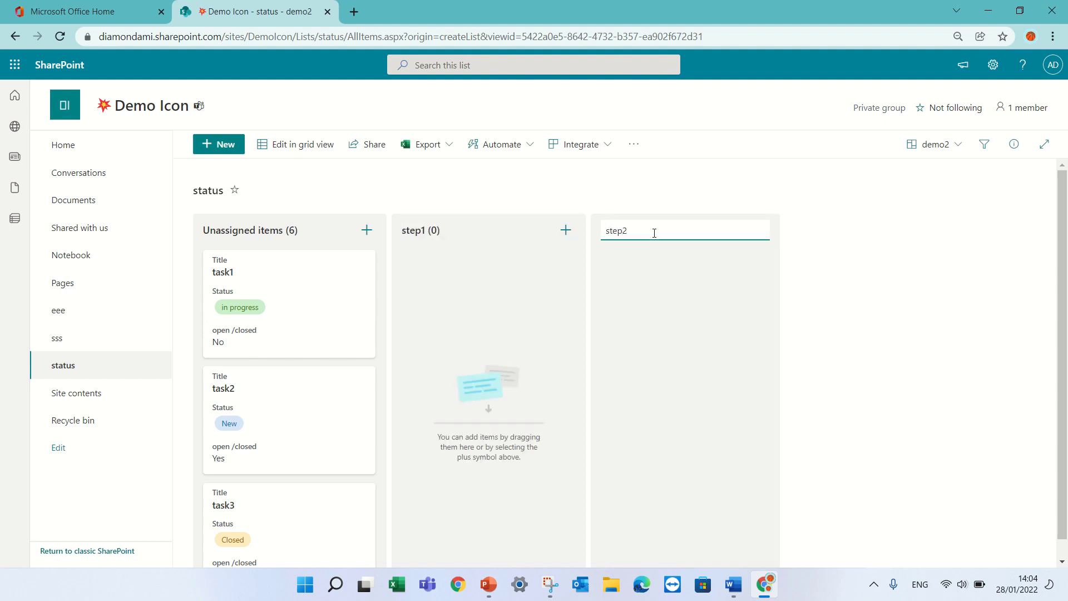
pyautogui.write('p2')
pyautogui.press('Return')
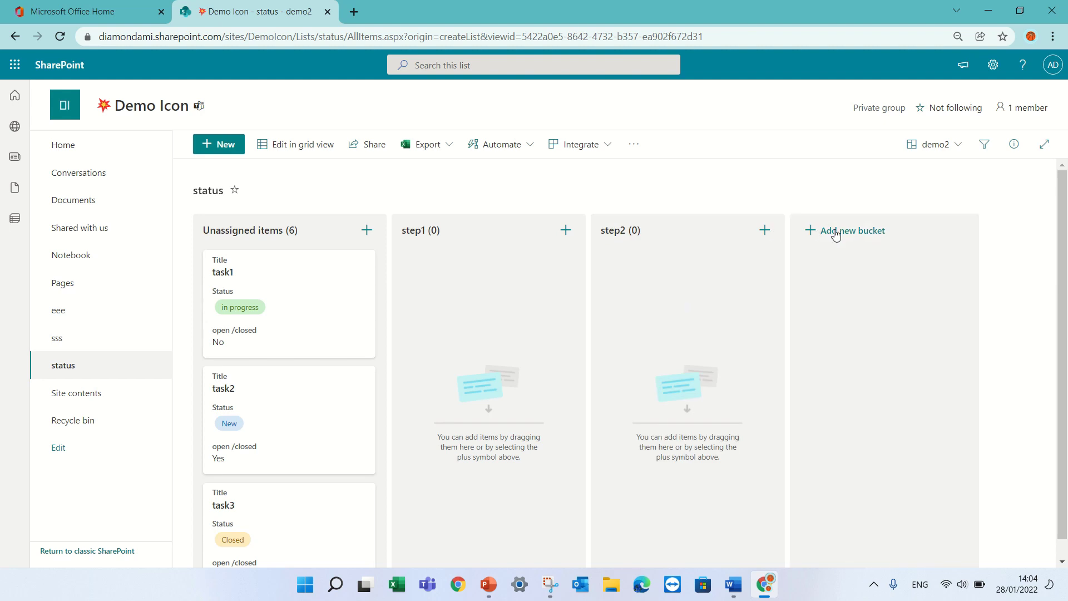
pyautogui.click(835, 231)
pyautogui.write('step3')
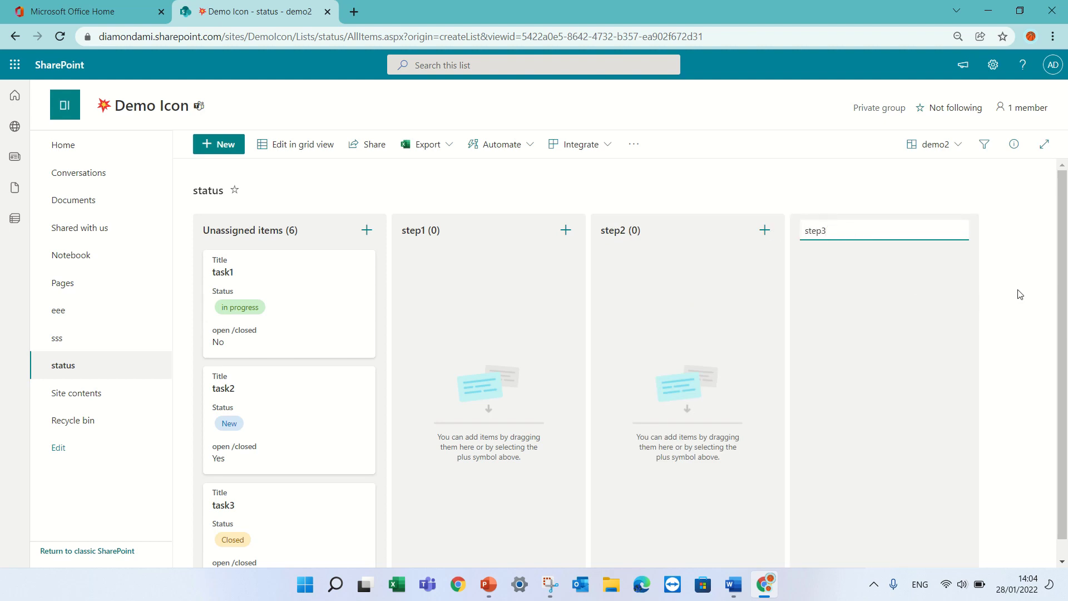
pyautogui.press('Return')
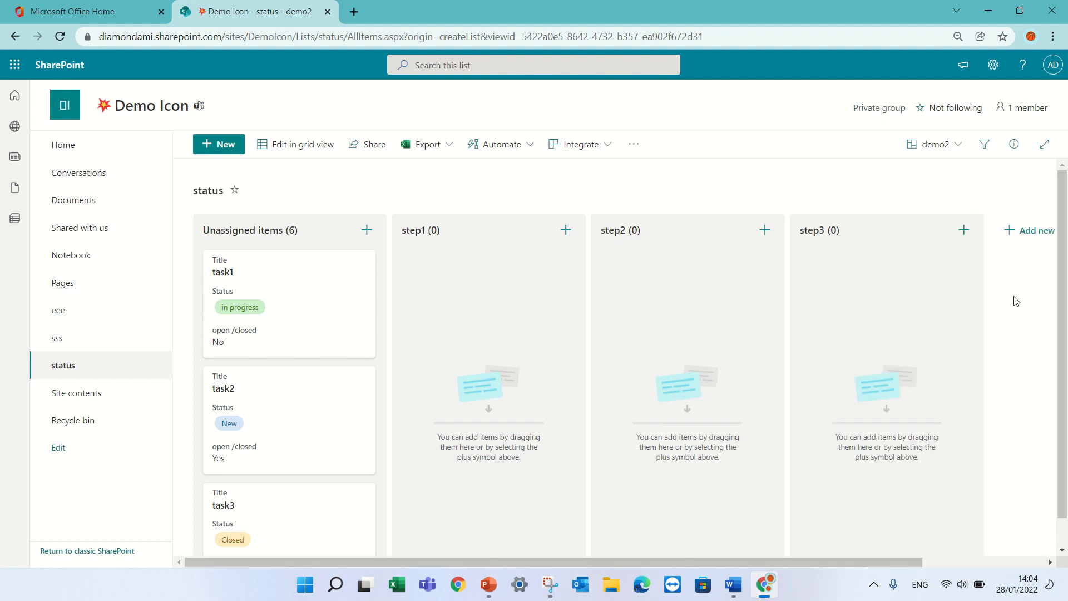
# - Move task1, task3 and taks5 into step1, step2 and step3 respectively
pyautogui.moveTo(289, 278); pyautogui.dragTo(490, 345)
pyautogui.moveTo(500, 408); pyautogui.dragTo(689, 383)
pyautogui.moveTo(290, 517); pyautogui.dragTo(889, 324)
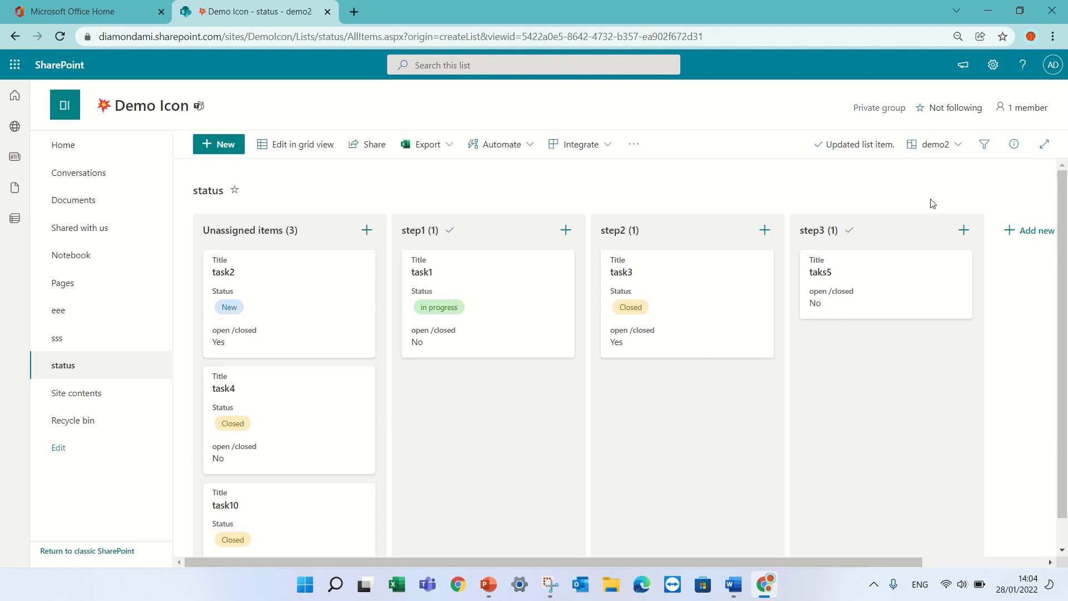
# - Add demo2 choice1 and Title to the demo2 card layout, save it, and close the panel
pyautogui.click(959, 147)
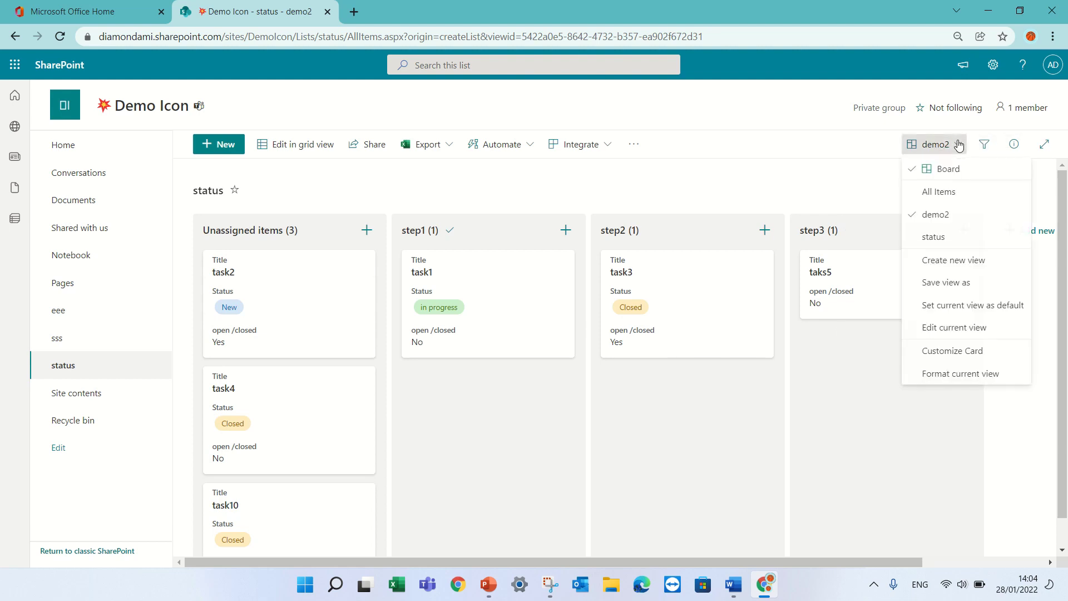
pyautogui.click(964, 353)
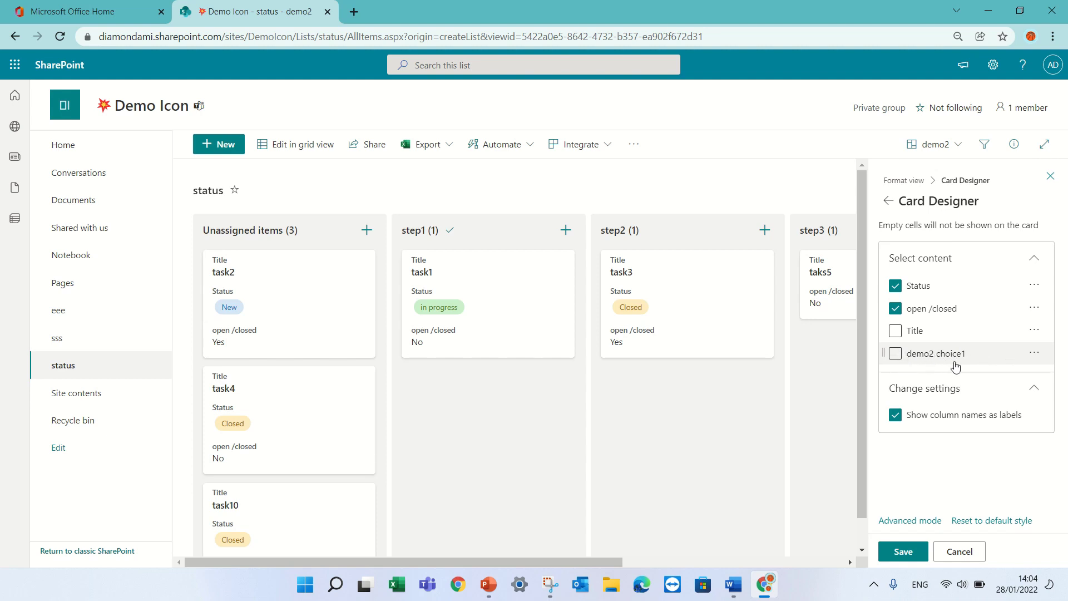
pyautogui.click(895, 354)
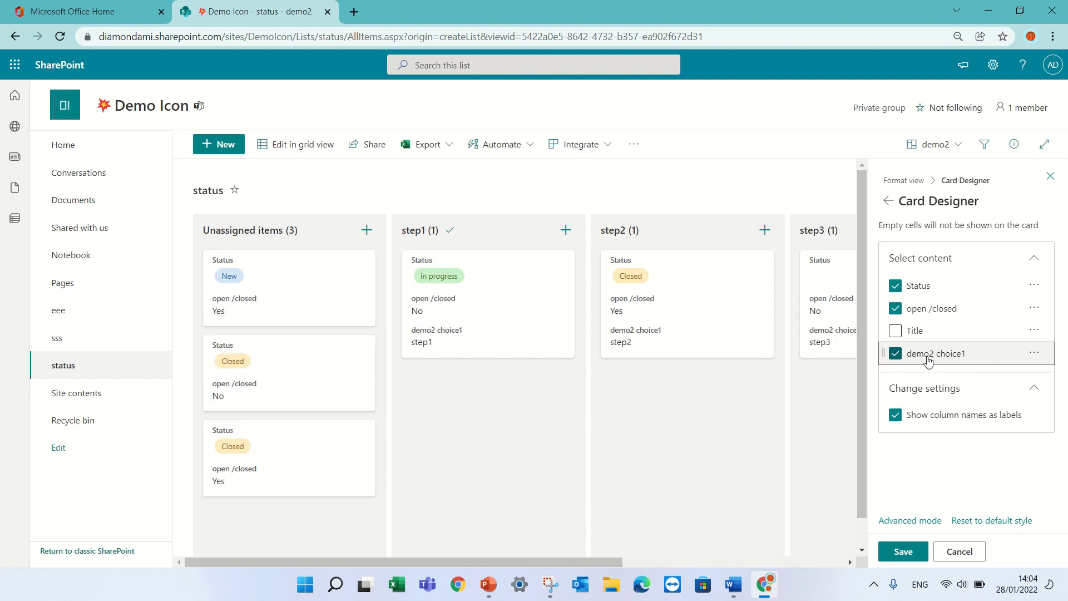
pyautogui.click(896, 331)
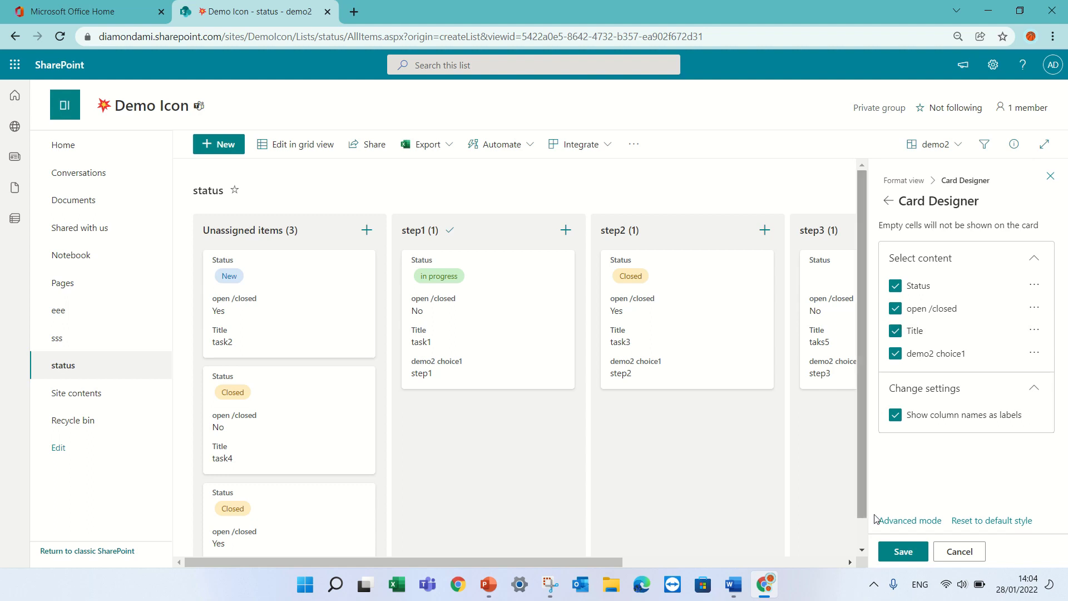
pyautogui.click(909, 556)
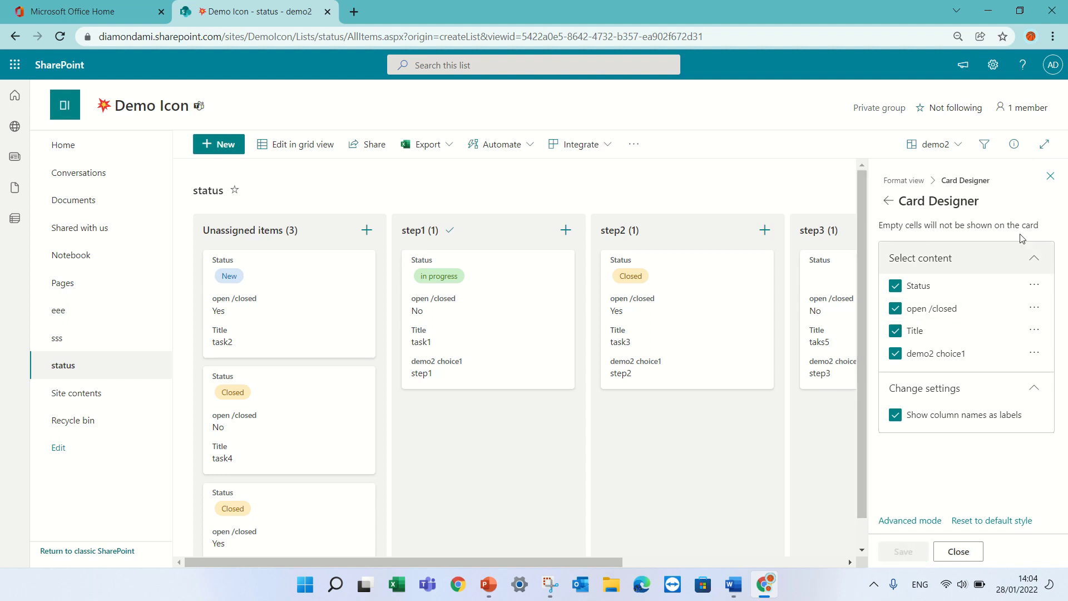
pyautogui.click(1050, 176)
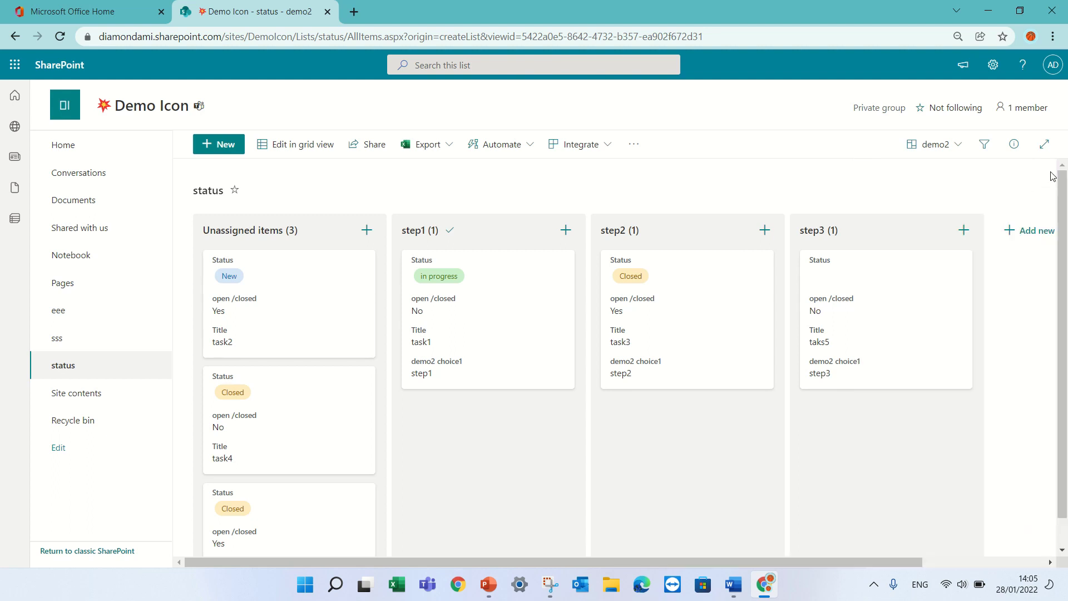
# - Create a board view named 'yes no' with buckets organized by the open /closed column
pyautogui.click(941, 143)
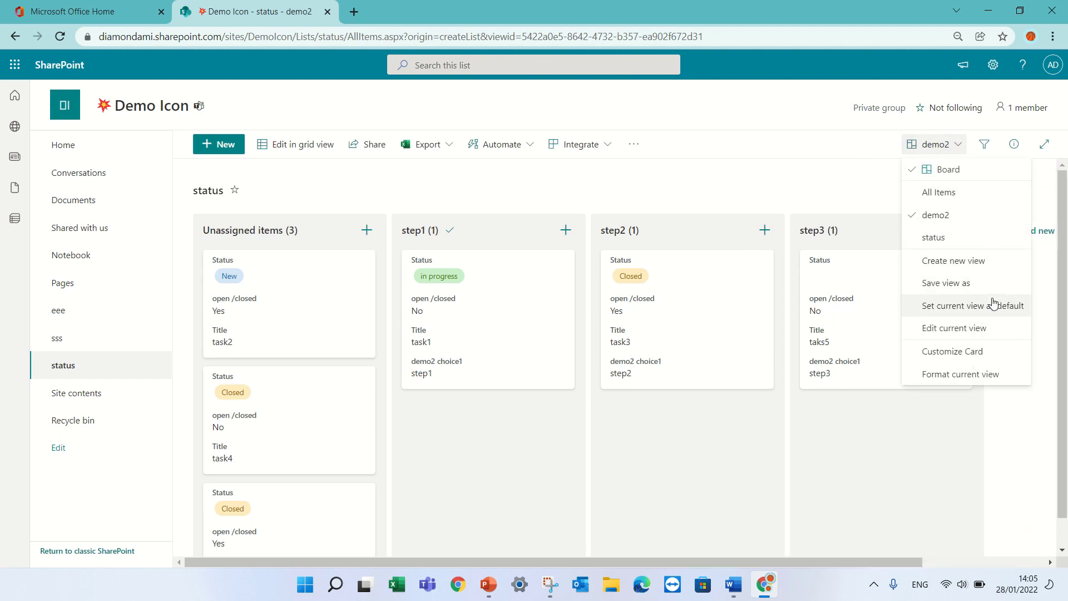
pyautogui.click(955, 261)
pyautogui.click(532, 262)
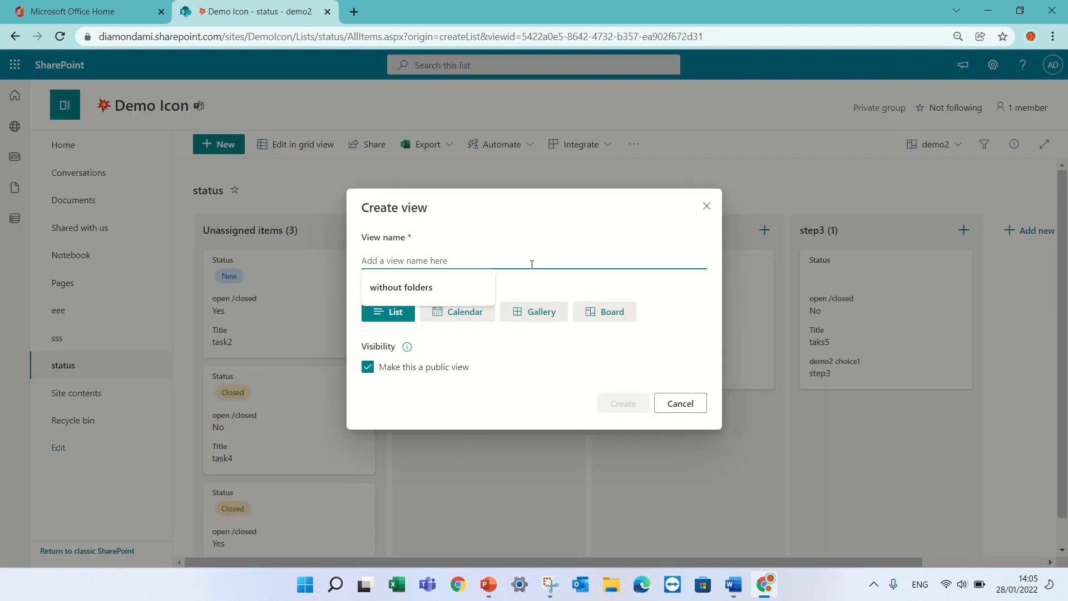
pyautogui.write('yes no')
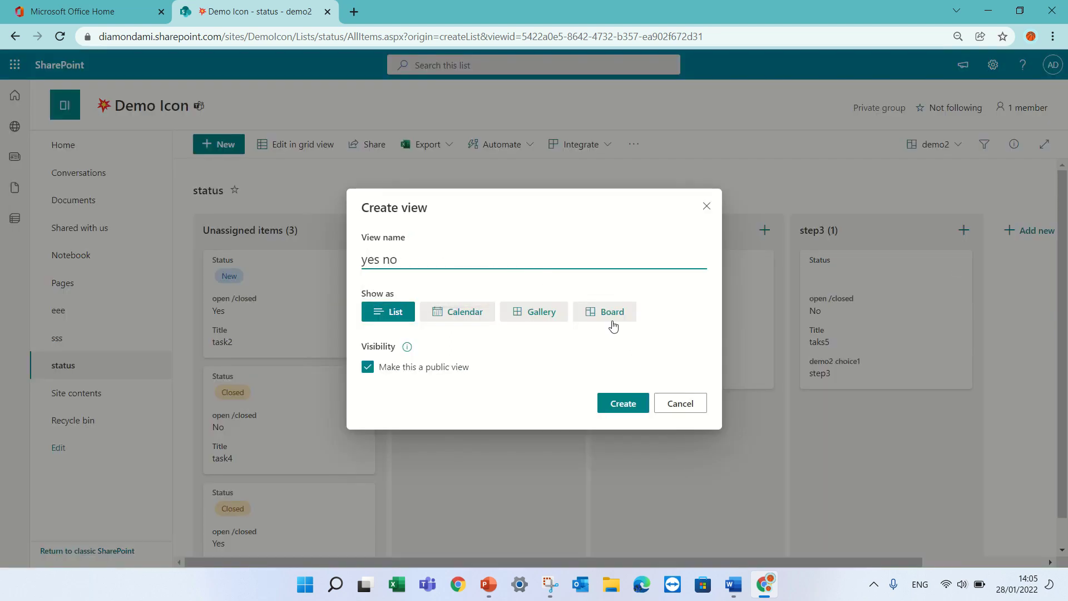
pyautogui.click(611, 320)
pyautogui.click(562, 346)
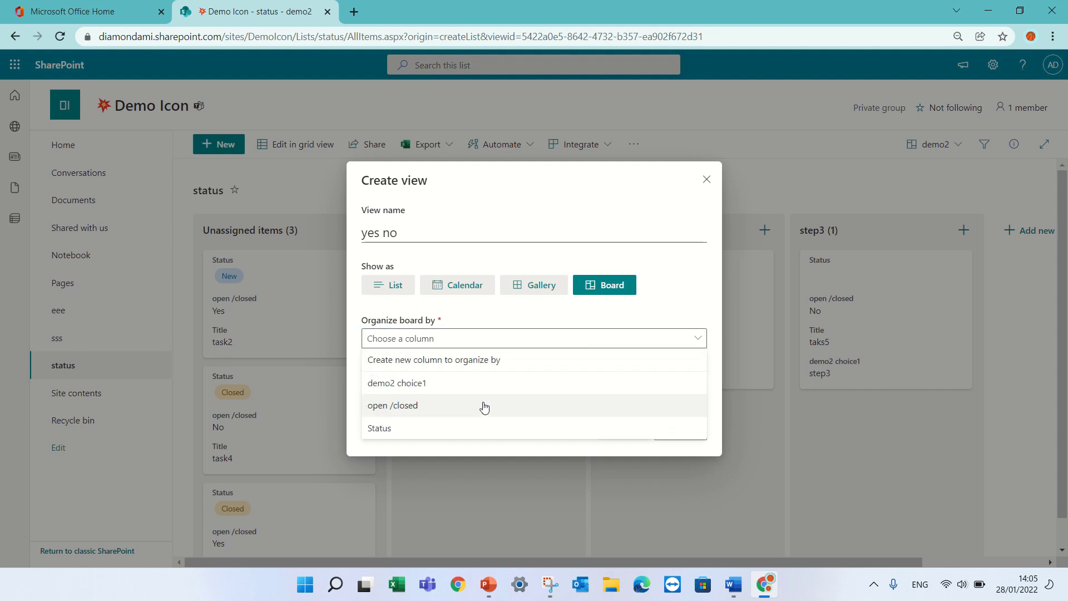
pyautogui.click(477, 433)
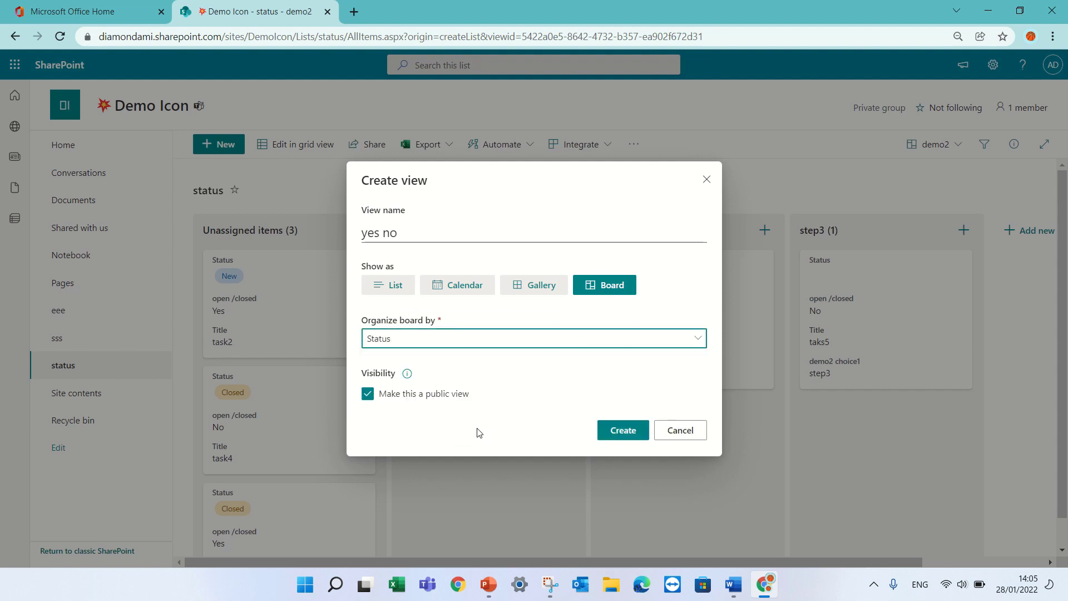
pyautogui.click(639, 349)
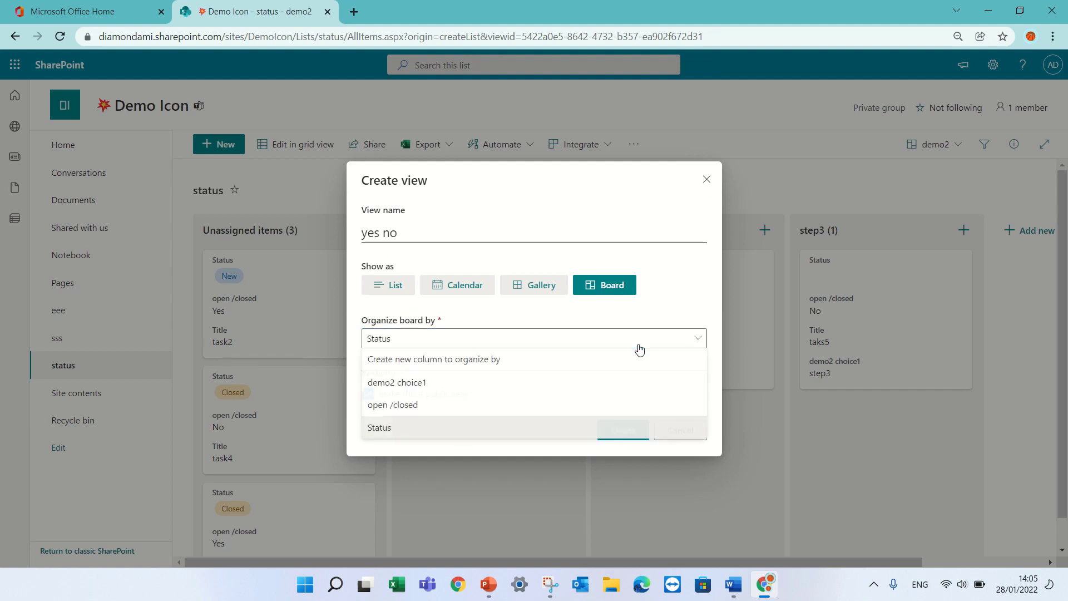
pyautogui.click(508, 405)
pyautogui.click(600, 428)
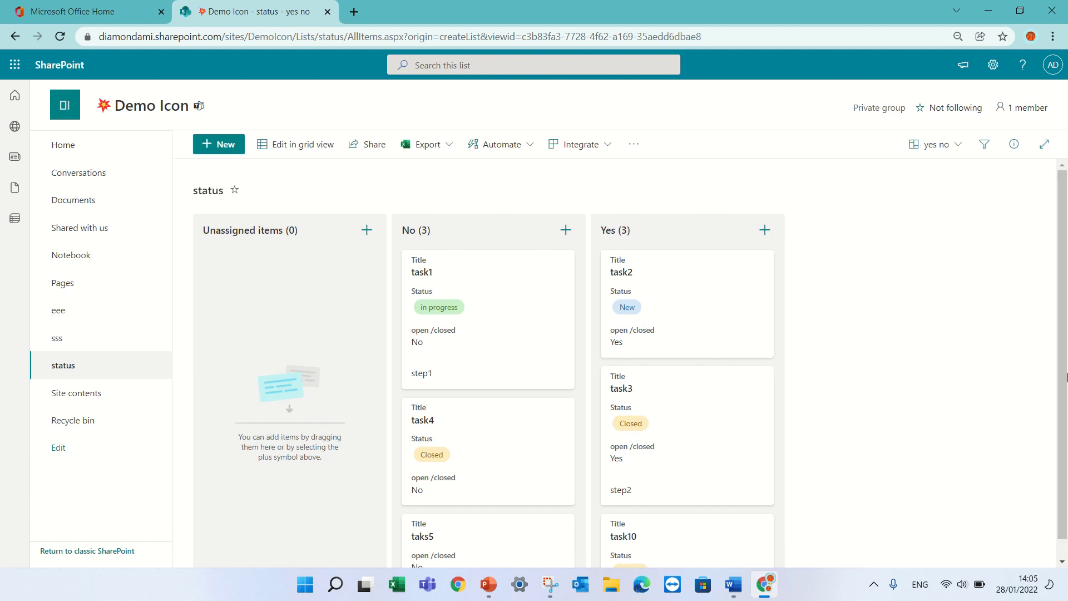
# - Move task2 and task10 from Yes to No, and put Title first on the yes no cards
pyautogui.moveTo(752, 332); pyautogui.dragTo(458, 319)
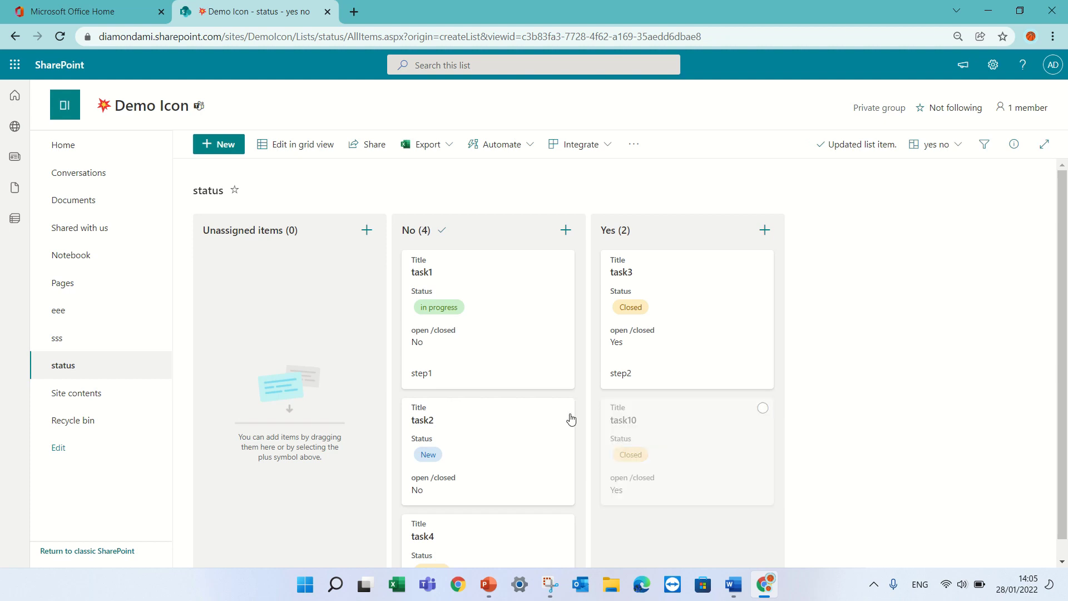
pyautogui.moveTo(648, 445); pyautogui.dragTo(670, 439)
pyautogui.click(942, 145)
pyautogui.click(954, 373)
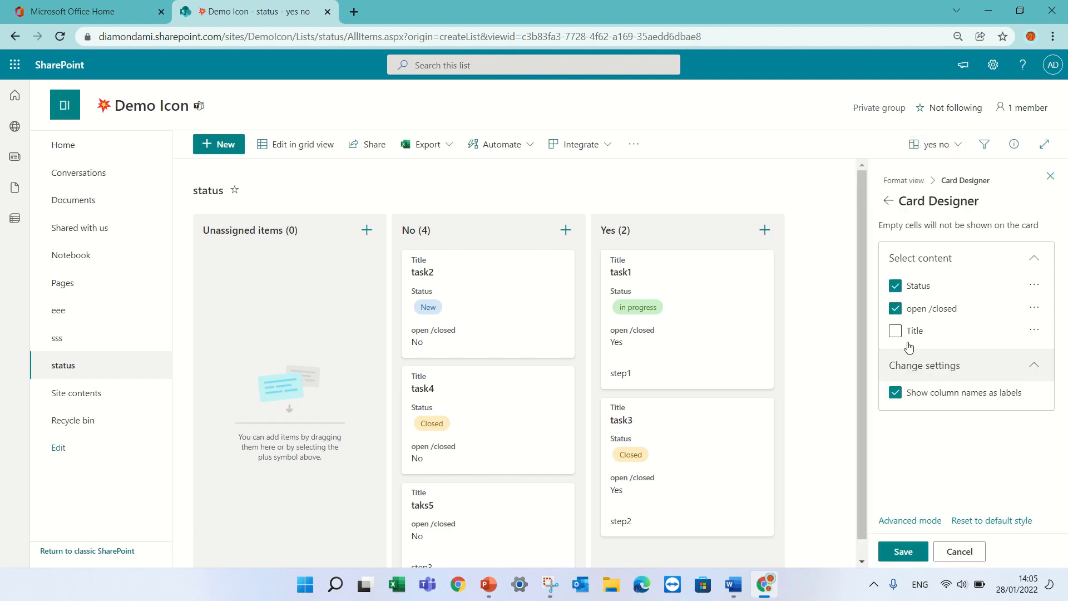
pyautogui.click(895, 331)
pyautogui.moveTo(884, 330); pyautogui.dragTo(884, 290)
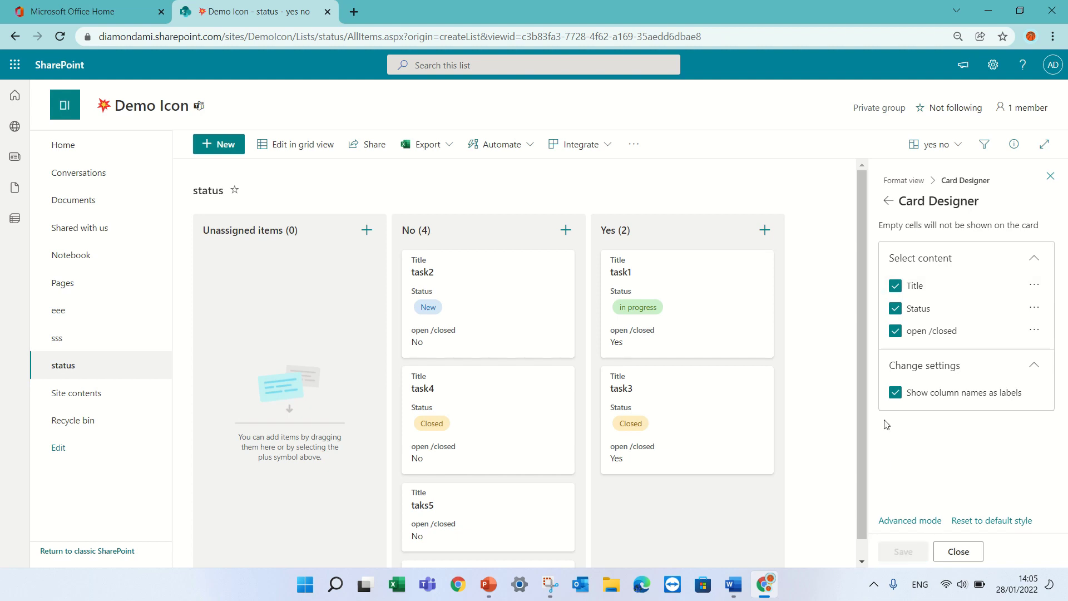
# - Switch to the All Items view and close the card designer panel
pyautogui.click(935, 146)
pyautogui.click(944, 194)
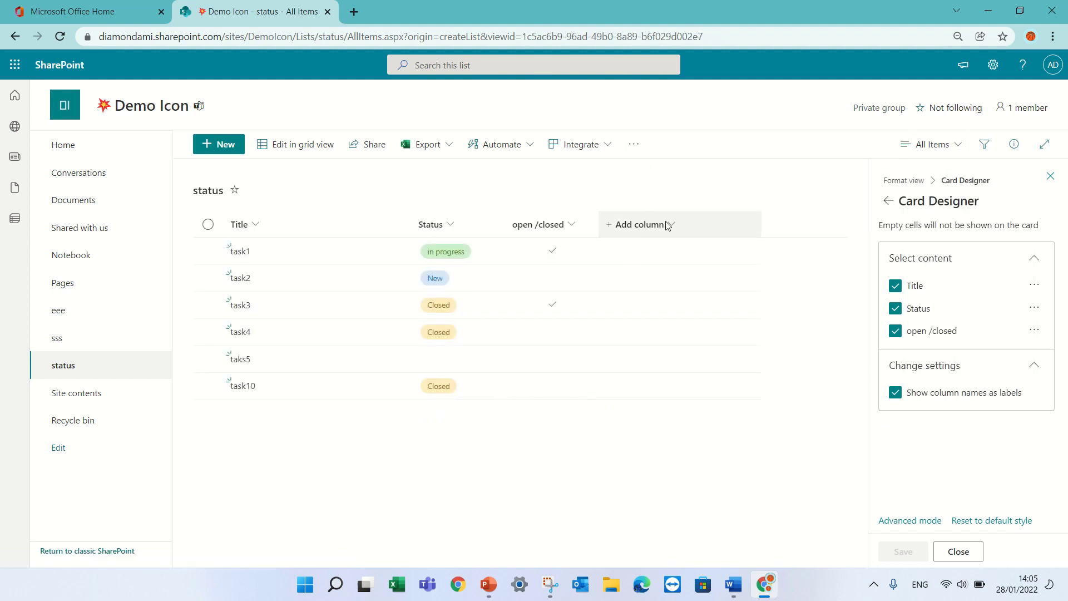
pyautogui.click(1051, 176)
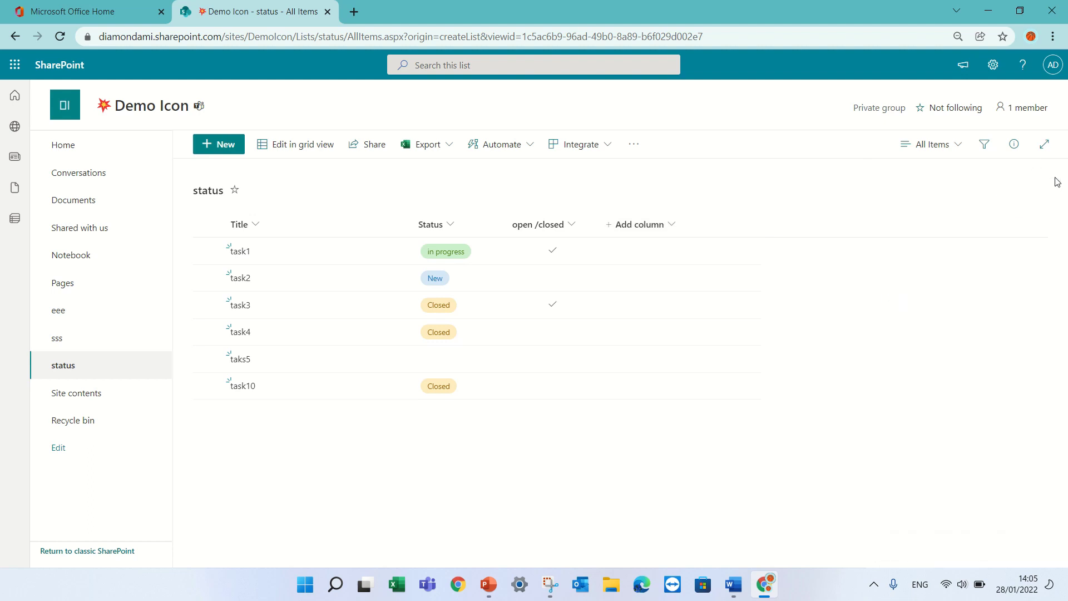
# - Show the demo2 choice1 column in the All Items list via Show/hide columns
pyautogui.click(669, 224)
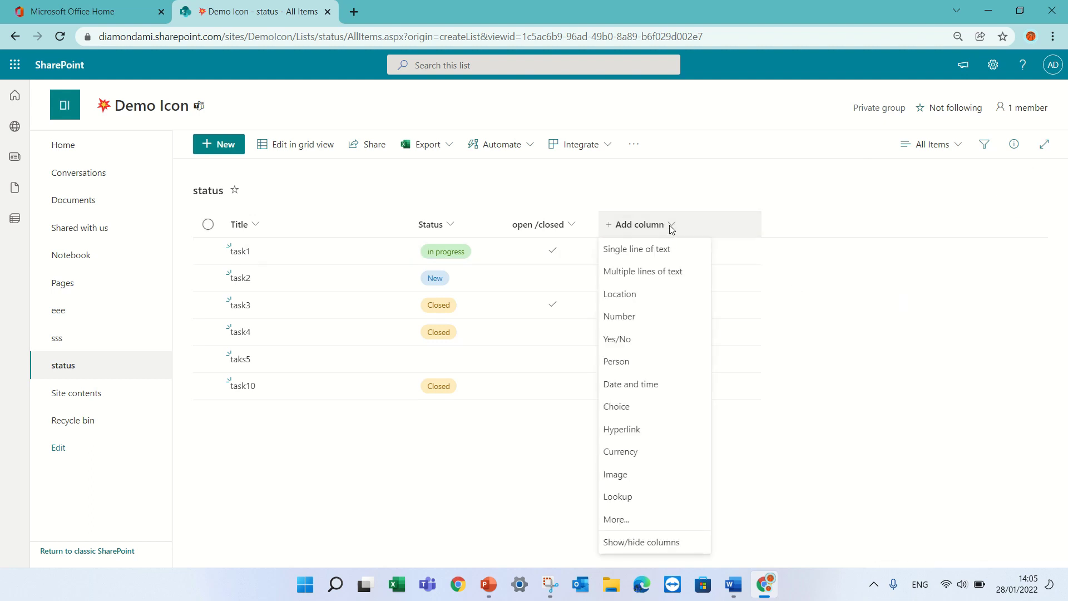
pyautogui.click(659, 543)
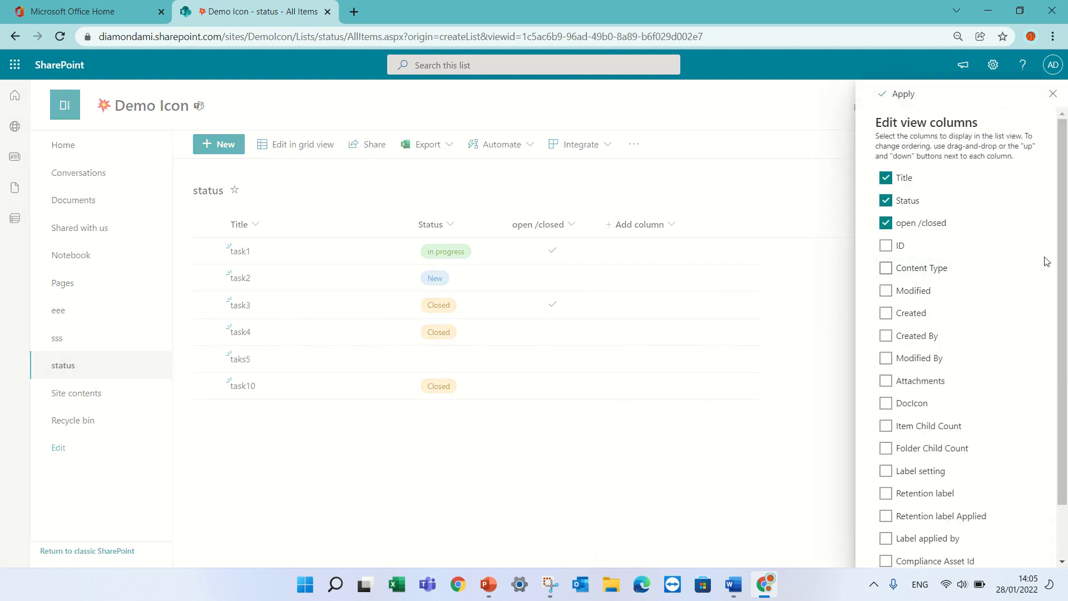
pyautogui.scroll(-2, 1064, 222)
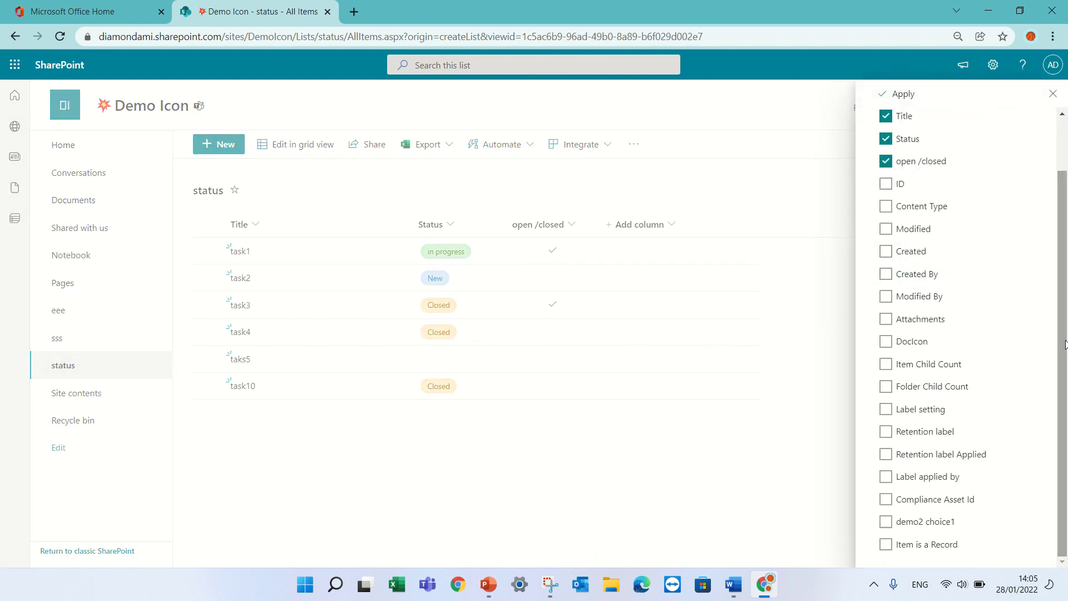
pyautogui.click(889, 527)
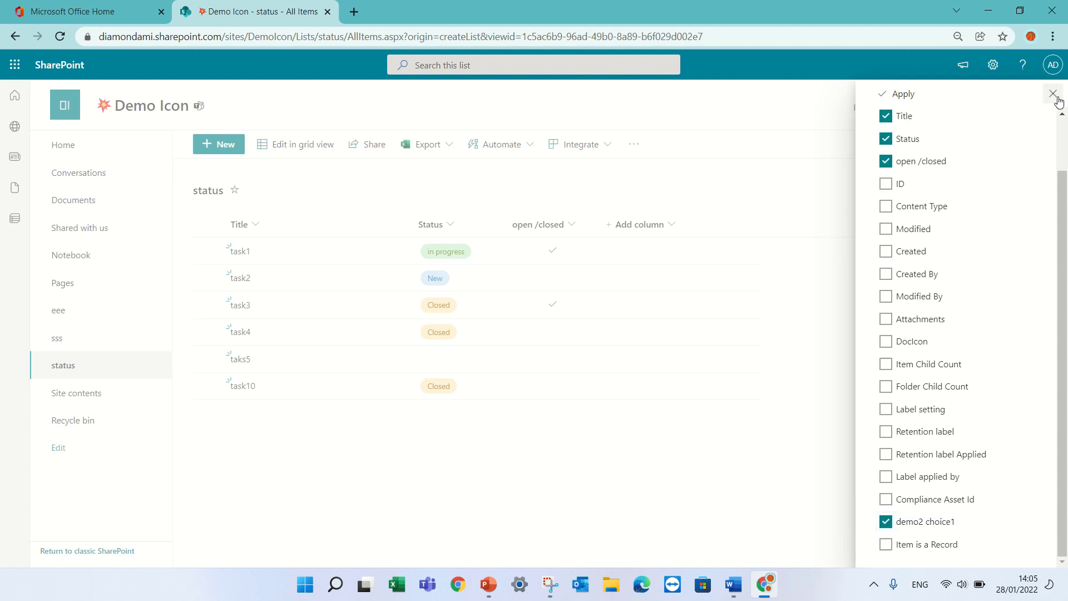
pyautogui.click(903, 95)
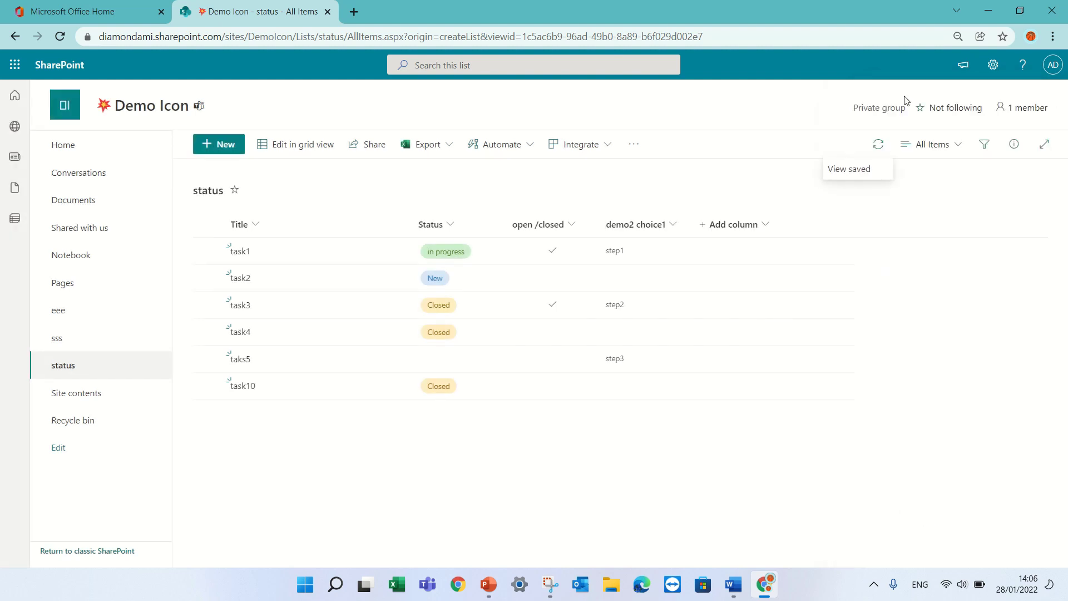
# - Edit the demo2 choice1 column's settings, rename it to 'steps', and save
pyautogui.click(656, 229)
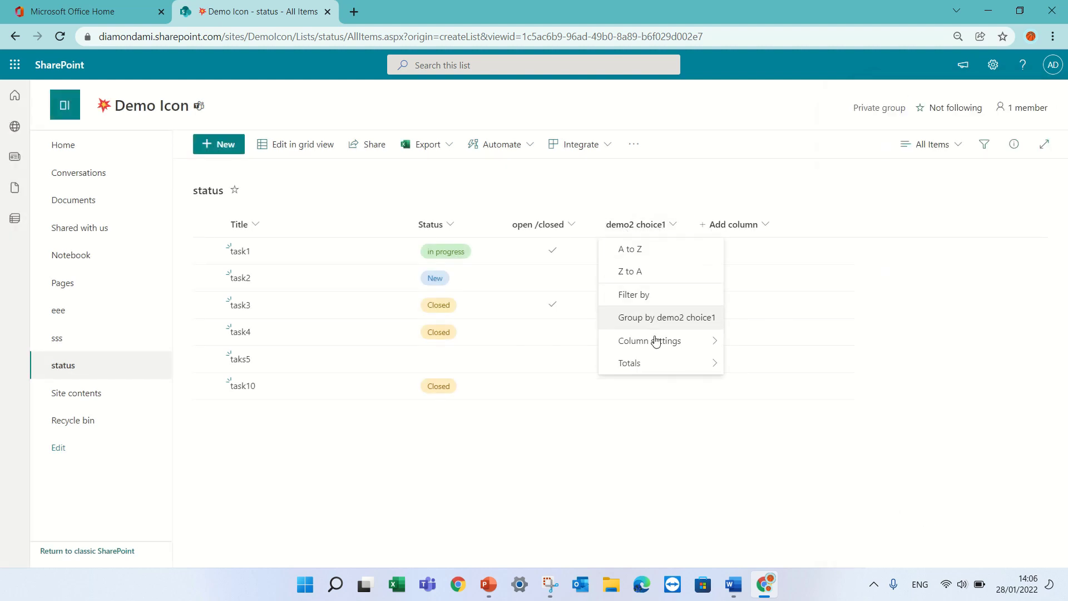
pyautogui.moveTo(661, 341)
pyautogui.click(756, 345)
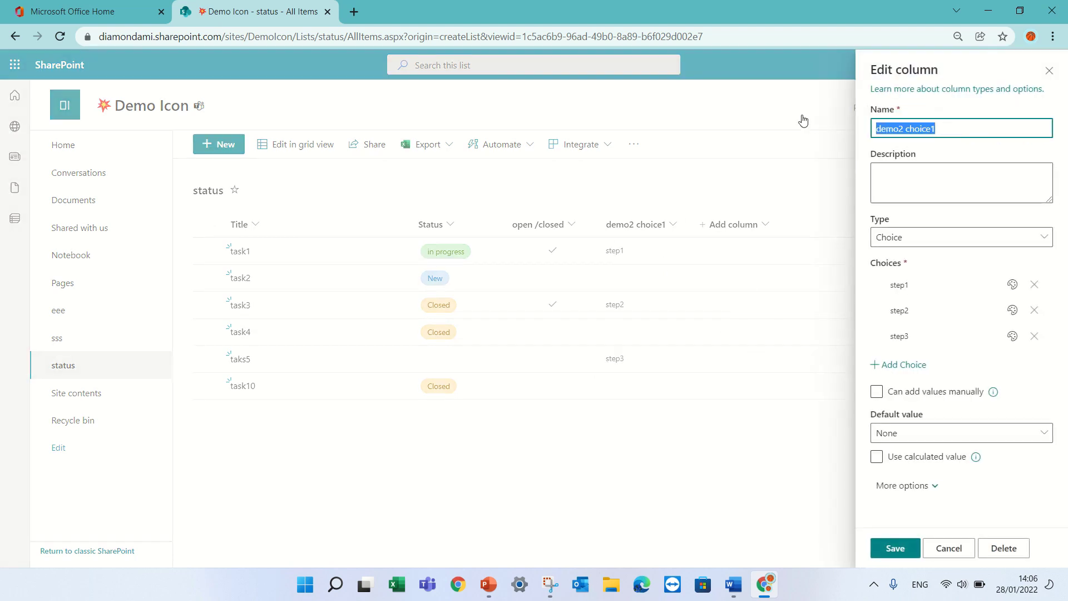
pyautogui.write('steps')
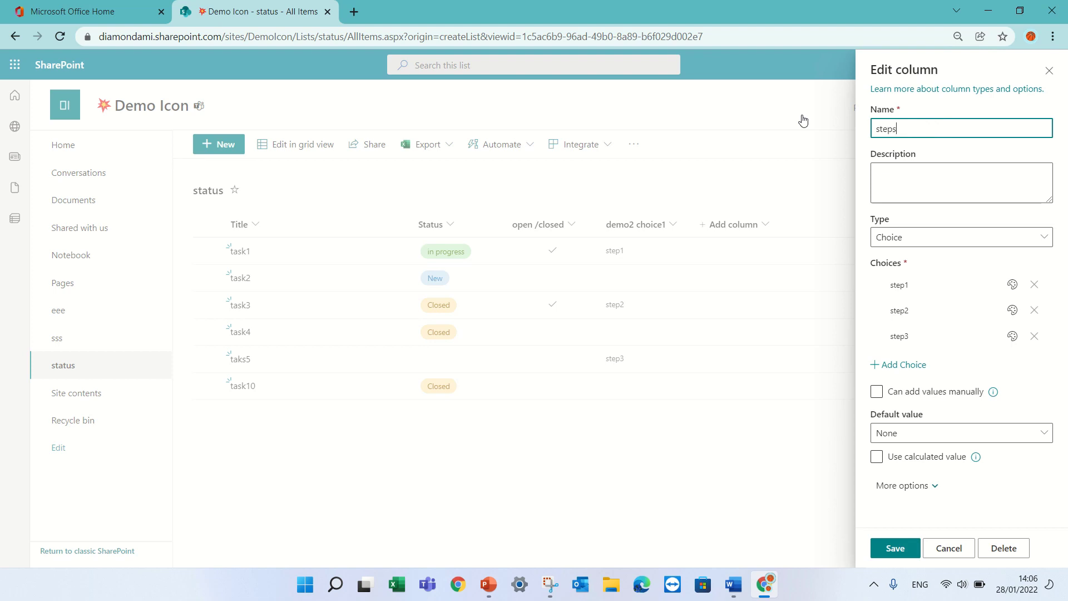
pyautogui.click(898, 550)
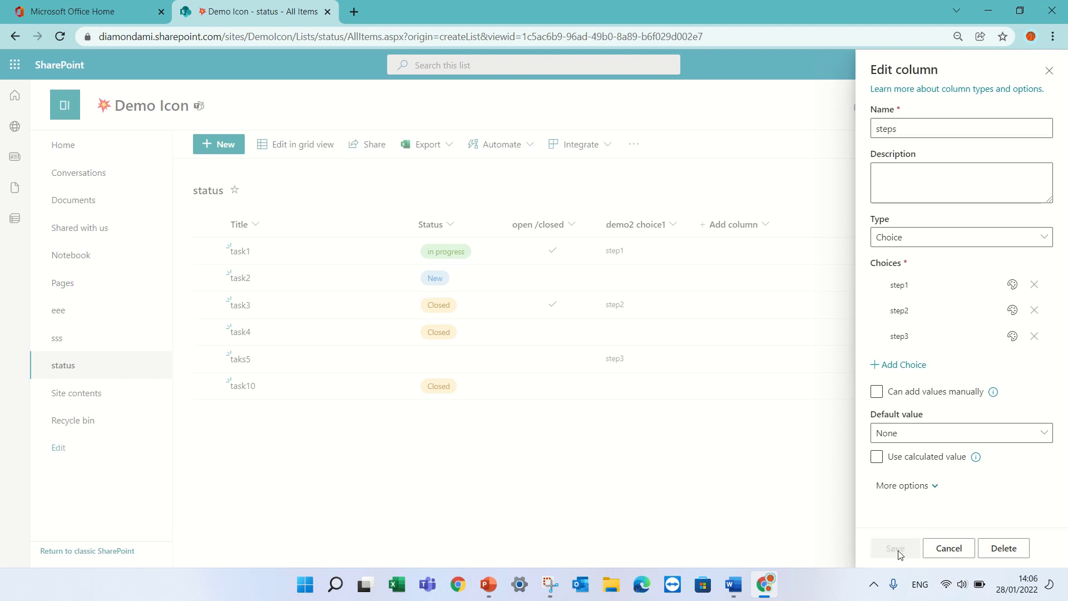